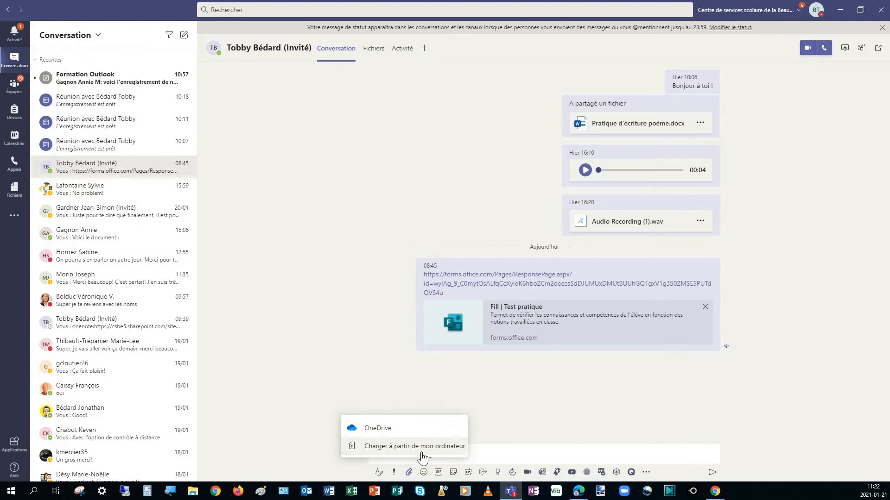
Attach "Rétroagir dans un texte" from the computer to the open chat and send it.
{"action": "left_click", "coordinate": [422, 452]}
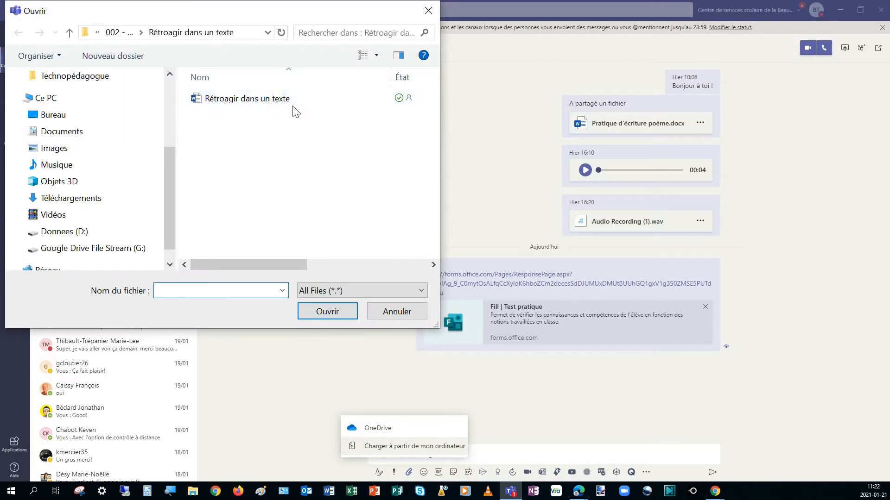
{"action": "left_click", "coordinate": [245, 105]}
{"action": "left_click", "coordinate": [332, 318]}
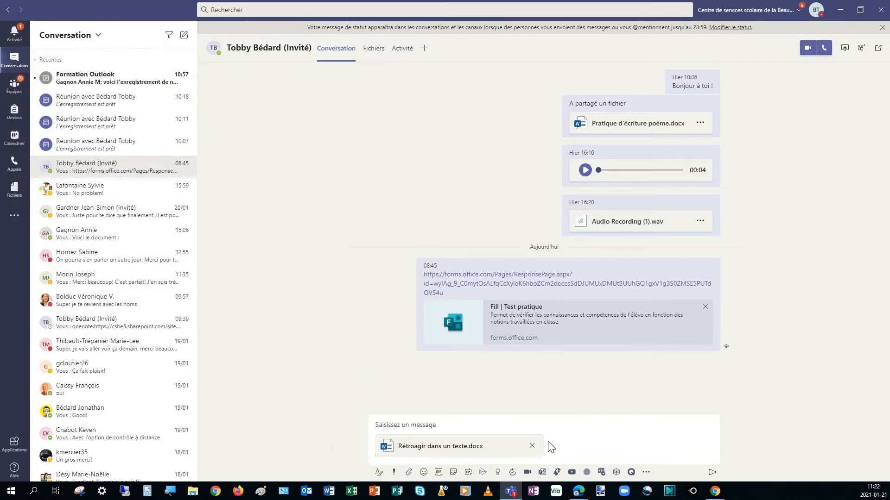
{"action": "left_click", "coordinate": [711, 472]}
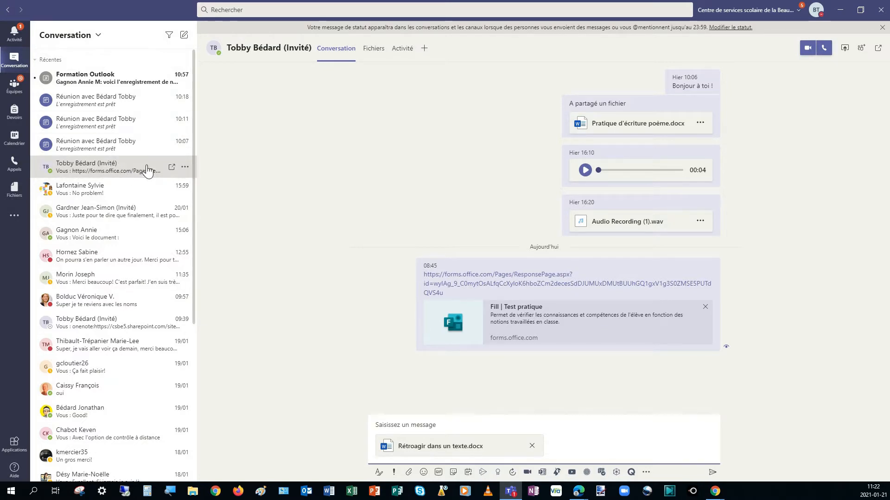
{"action": "left_click", "coordinate": [711, 473]}
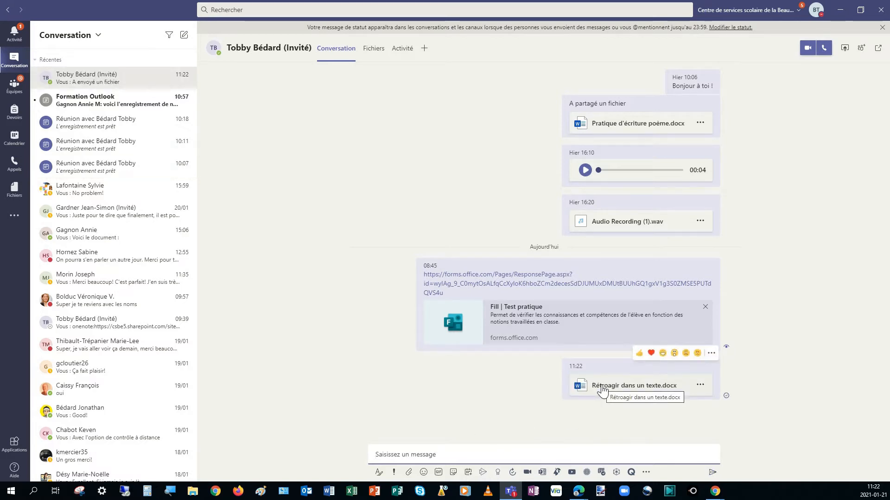
Open the sent Rétroagir dans un texte.docx in desktop Teams, and open it from the recipient's chat in the Chrome window.
{"action": "left_click", "coordinate": [610, 387]}
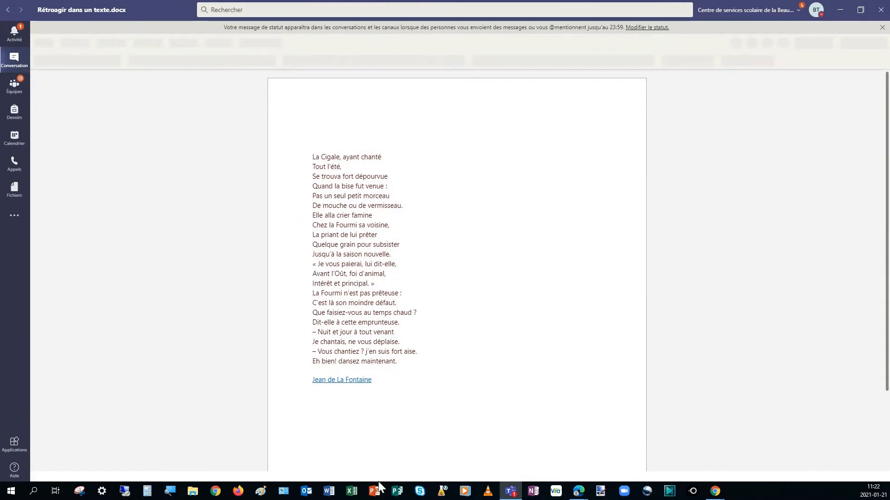
{"action": "left_click_drag", "start_coordinate": [889, 111], "coordinate": [337, 39]}
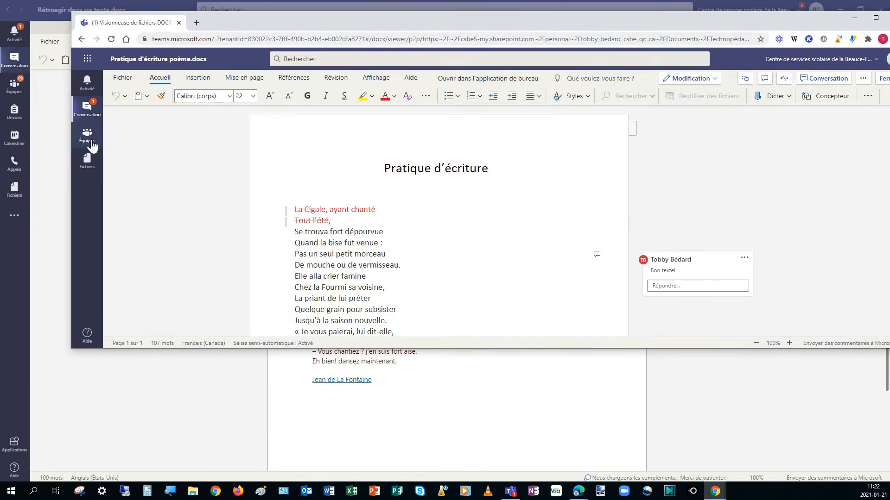
{"action": "left_click", "coordinate": [94, 109]}
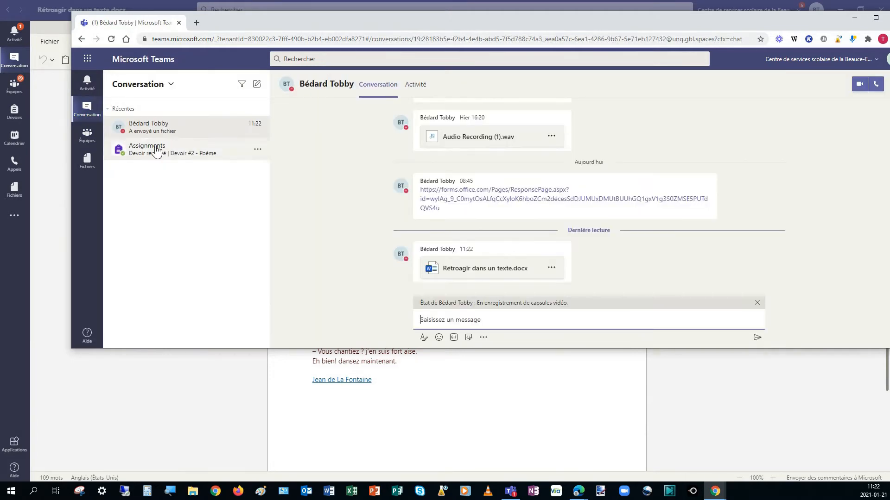
{"action": "mouse_move", "coordinate": [520, 279]}
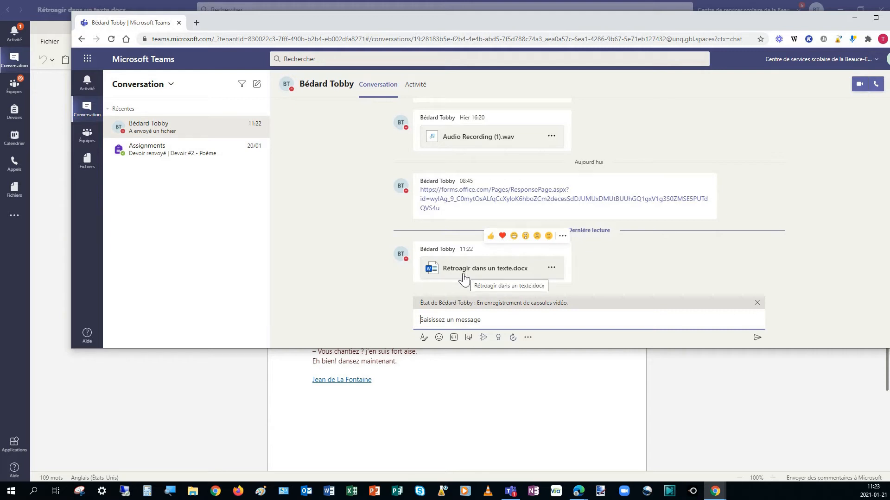
{"action": "left_click", "coordinate": [521, 277]}
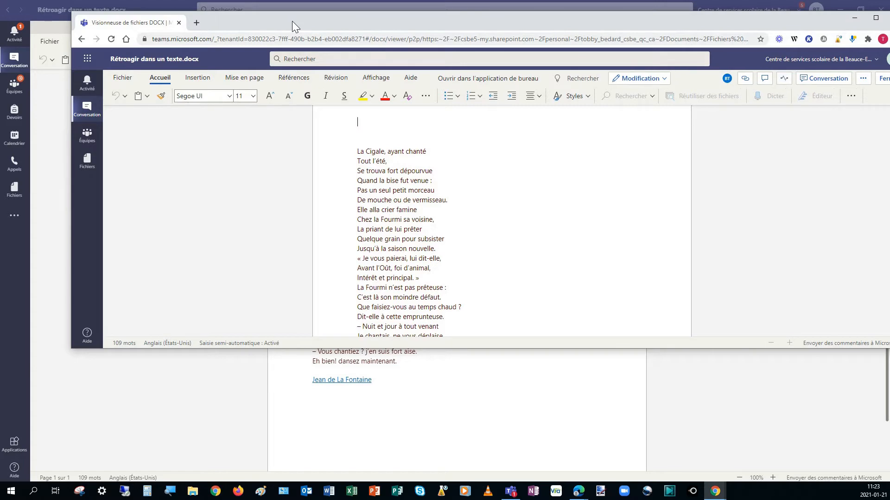
In desktop Teams, write "Bonjour" on the blank line above the poem and check the edit in the recipient's Chrome window.
{"action": "left_click_drag", "start_coordinate": [292, 21], "coordinate": [889, 28]}
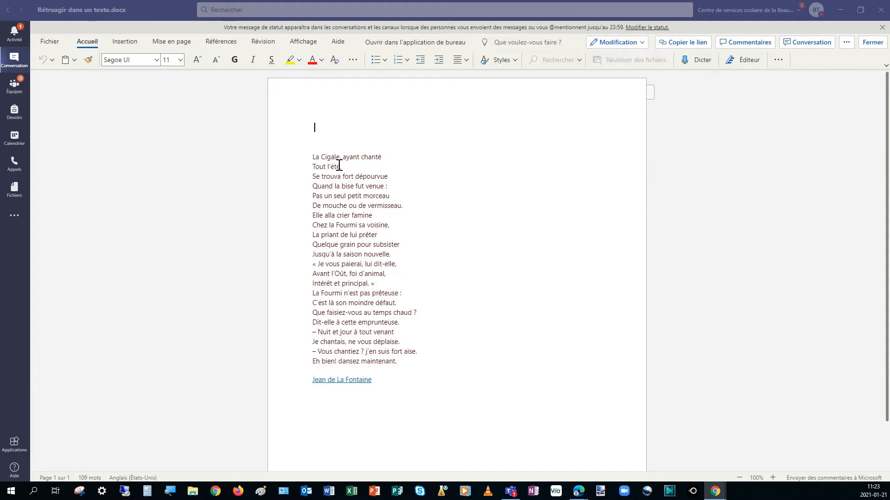
{"action": "left_click_drag", "start_coordinate": [317, 157], "coordinate": [360, 293]}
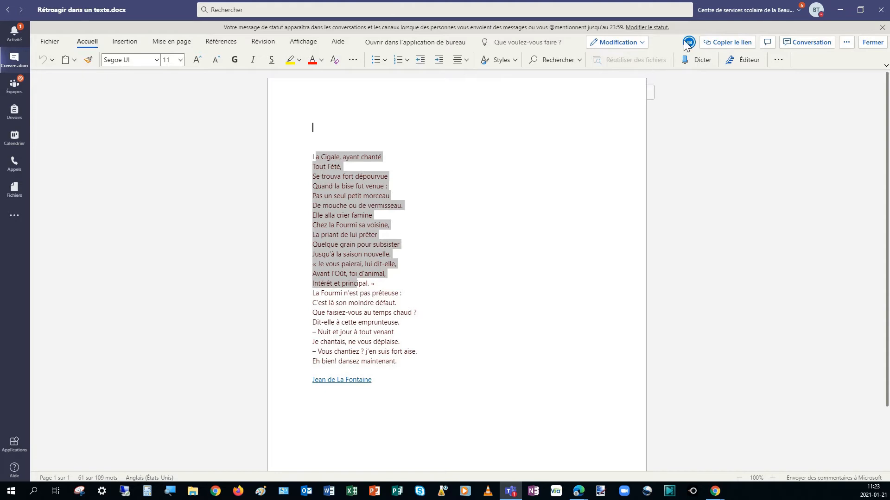
{"action": "left_click", "coordinate": [353, 190]}
{"action": "left_click", "coordinate": [402, 365]}
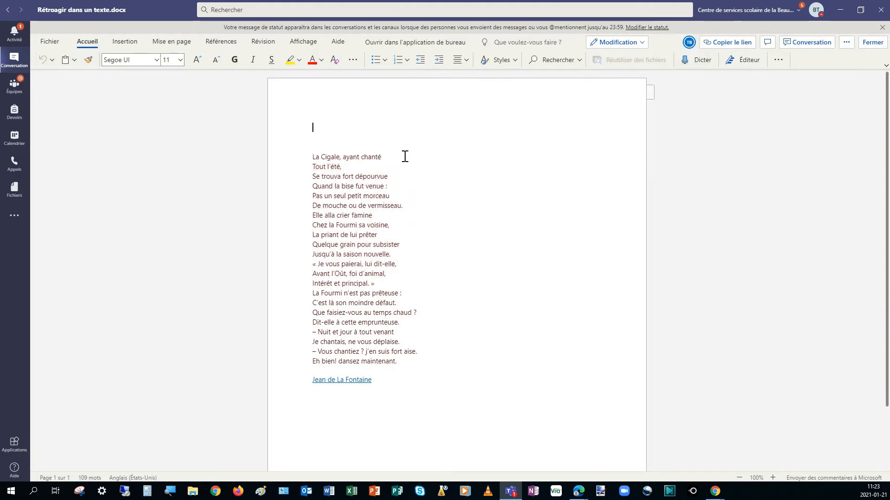
{"action": "left_click", "coordinate": [368, 141]}
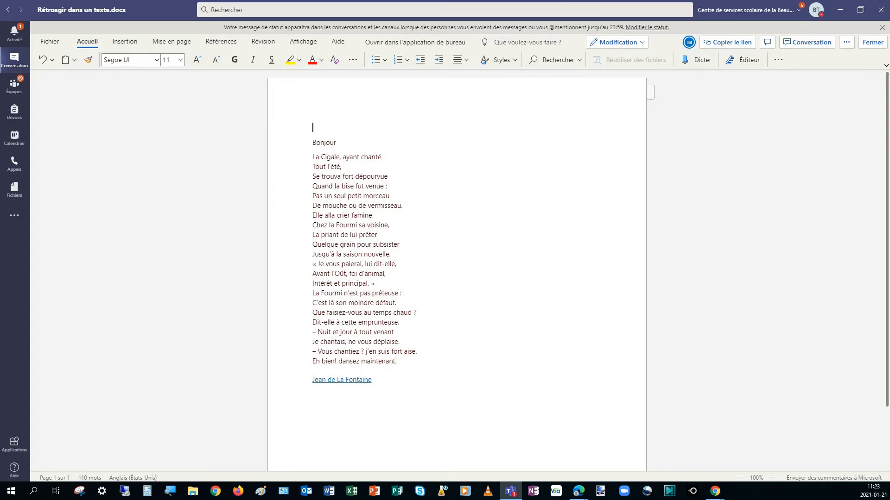
{"action": "left_click_drag", "start_coordinate": [799, 26], "coordinate": [351, 43]}
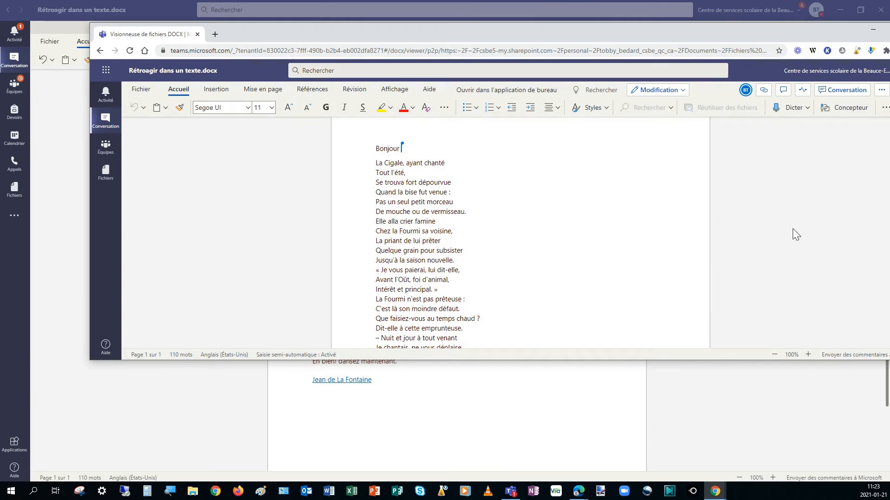
Back in desktop Teams, view the document's editing mode options and delete the "Bonjour" line above the poem.
{"action": "left_click_drag", "start_coordinate": [263, 29], "coordinate": [889, 60]}
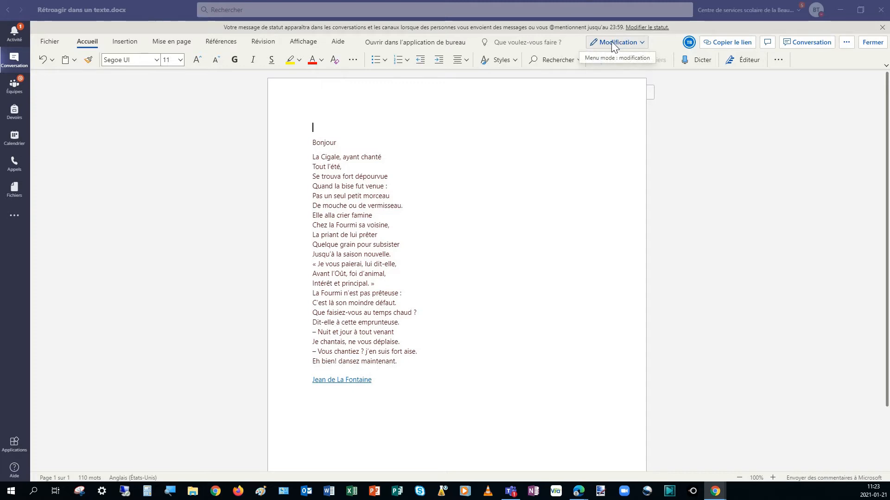
{"action": "left_click", "coordinate": [641, 43]}
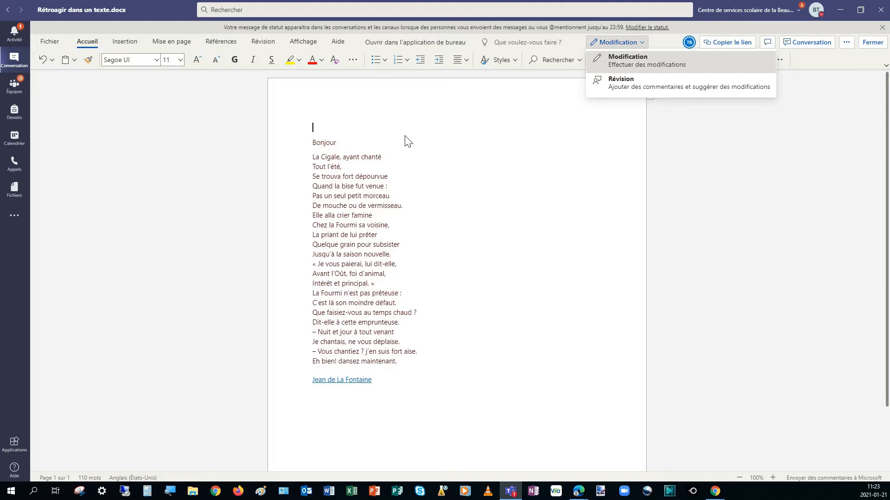
{"action": "left_click", "coordinate": [352, 141]}
{"action": "left_click_drag", "start_coordinate": [332, 143], "coordinate": [299, 144]}
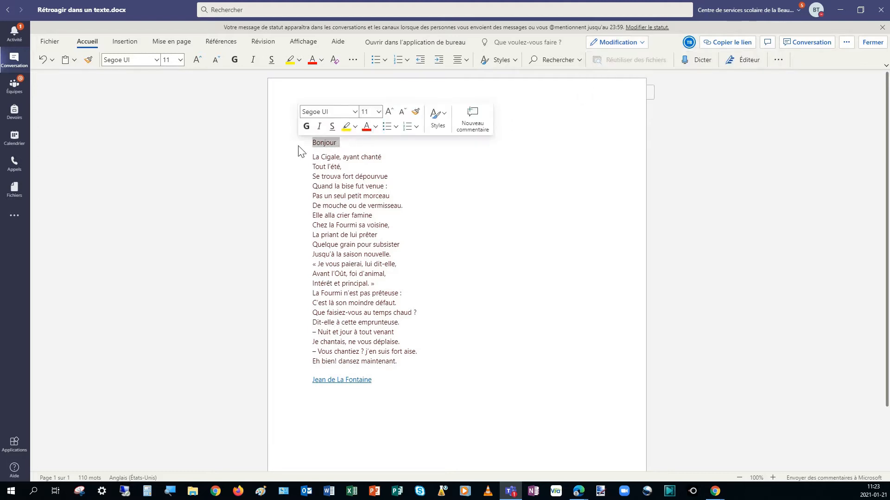
{"action": "key", "text": "Delete"}
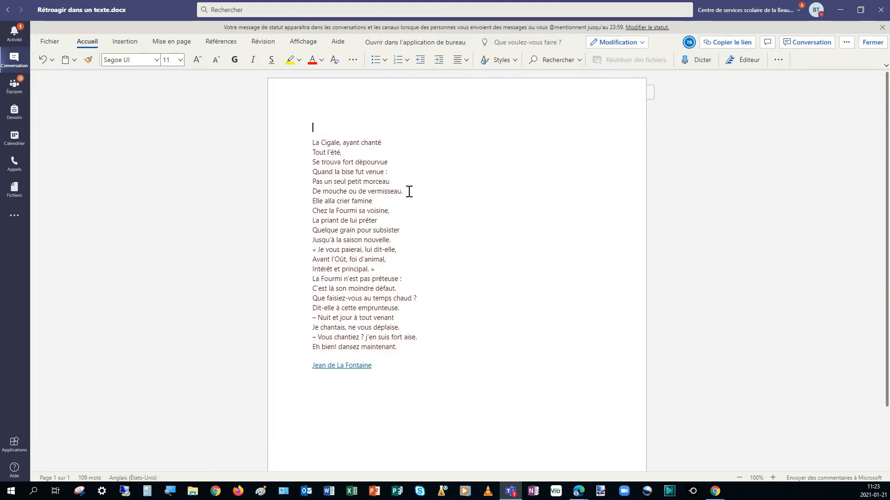
Switch the document to Révision mode and delete the lines "De mouche ou de vermisseau." and "Elle alla crier famine" as a tracked change.
{"action": "left_click_drag", "start_coordinate": [374, 193], "coordinate": [306, 197]}
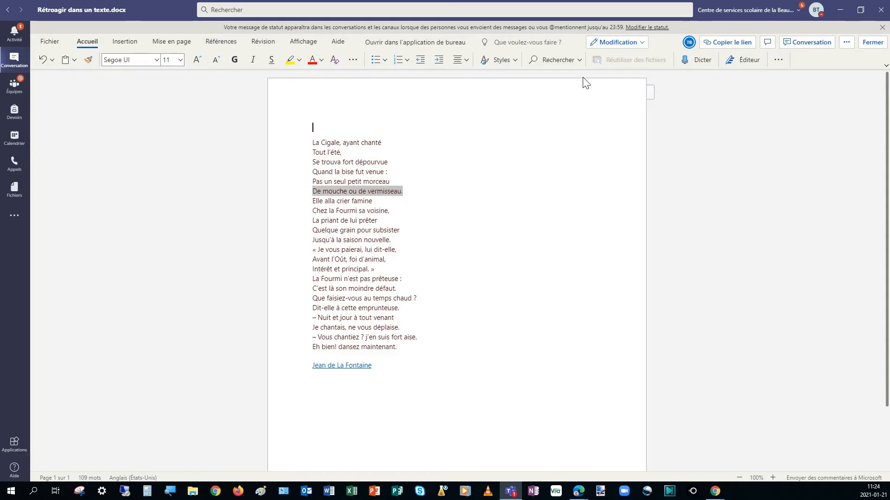
{"action": "left_click", "coordinate": [616, 43]}
{"action": "left_click", "coordinate": [620, 83]}
{"action": "left_click", "coordinate": [381, 211]}
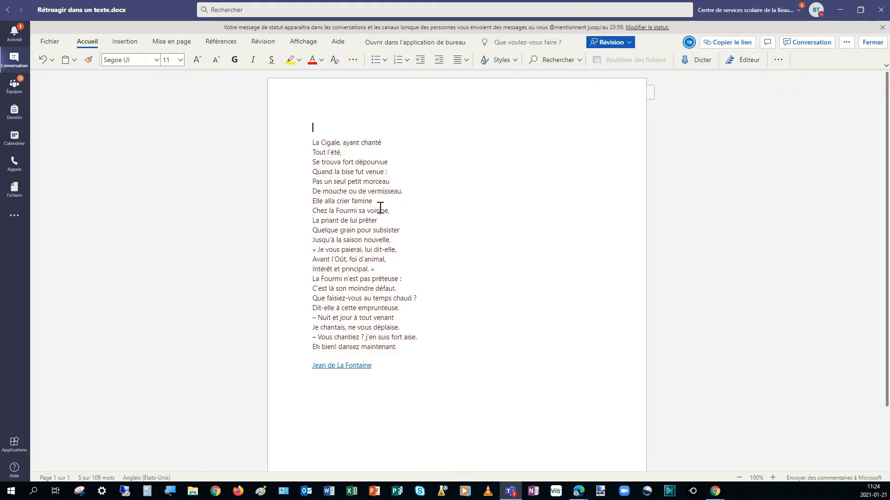
{"action": "left_click_drag", "start_coordinate": [324, 199], "coordinate": [309, 198]}
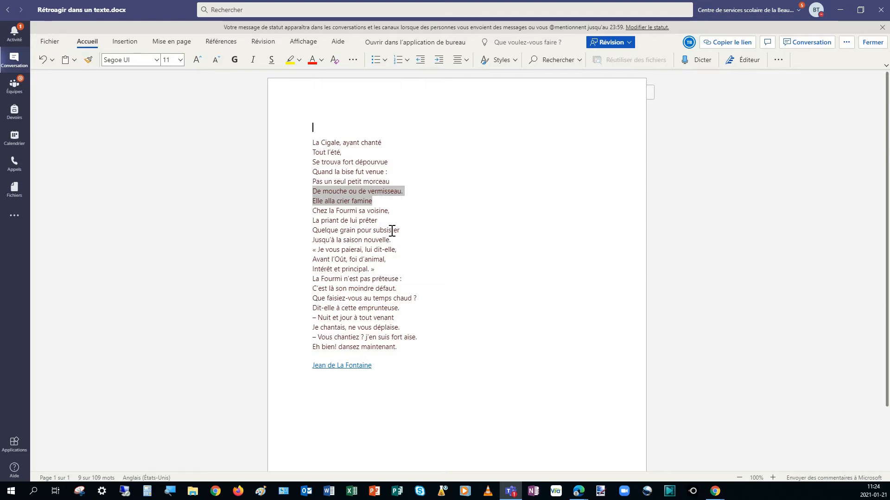
{"action": "key", "text": "Delete"}
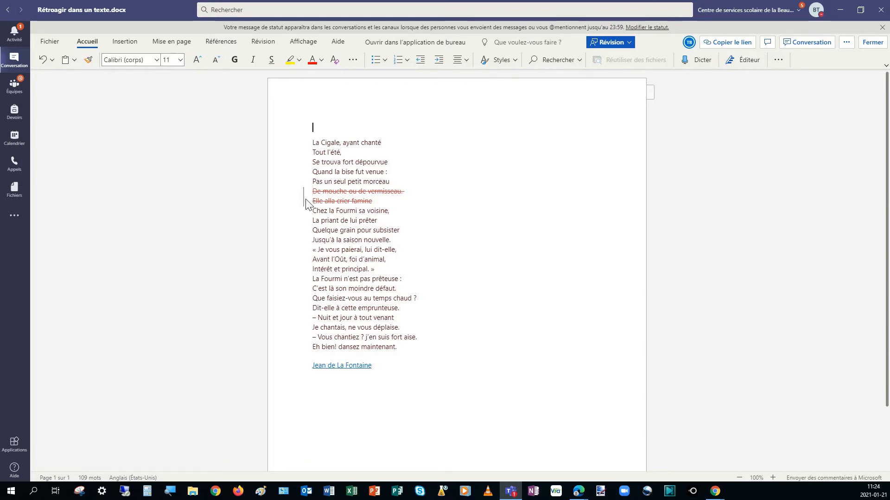
{"action": "double_click", "coordinate": [363, 192]}
{"action": "left_click", "coordinate": [305, 202]}
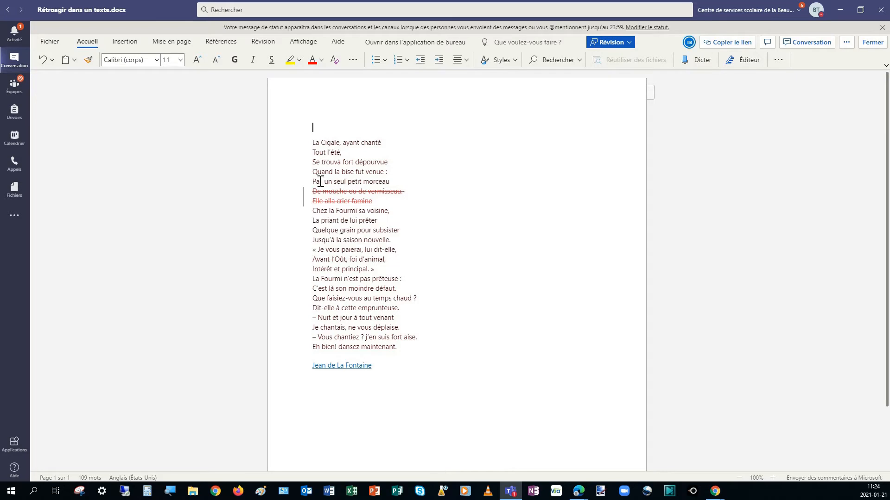
Replace the line "Jusqu'à la saison nouvelle." with "Bonjour" as a tracked change and view the change's details.
{"action": "mouse_move", "coordinate": [335, 198]}
{"action": "left_click_drag", "start_coordinate": [311, 238], "coordinate": [394, 239]}
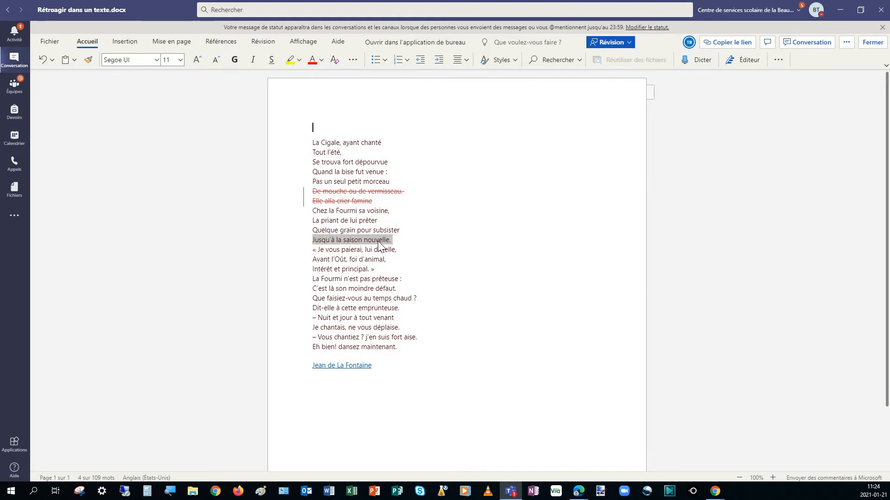
{"action": "type", "text": "Bonjour"}
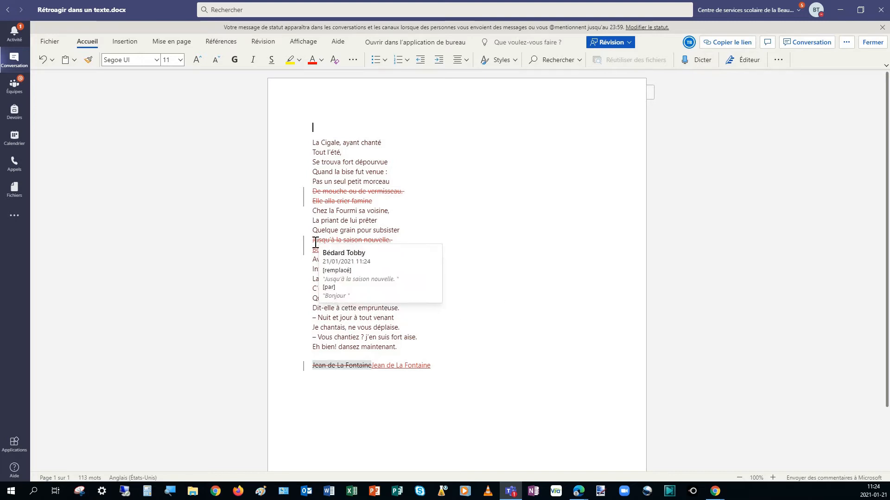
{"action": "mouse_move", "coordinate": [313, 246]}
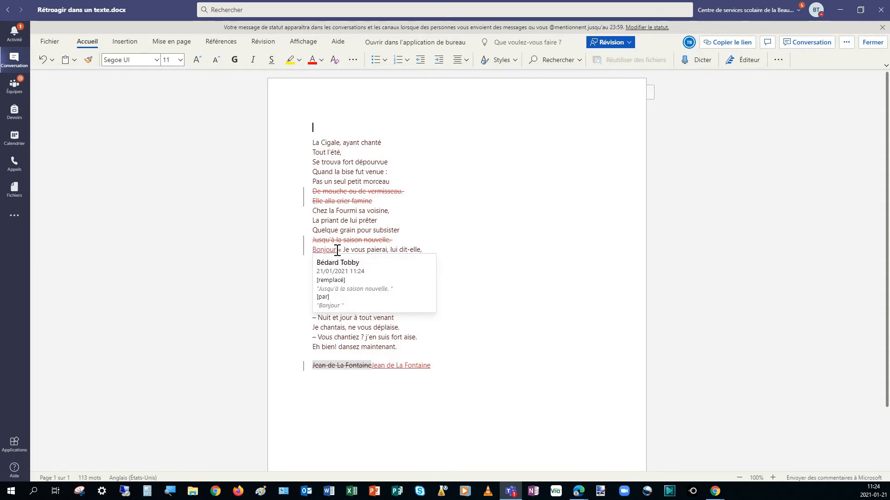
In the recipient's Chrome window, enlarge the view and accept the suggested deletion of the two struck-through poem lines.
{"action": "left_click_drag", "start_coordinate": [889, 9], "coordinate": [254, 28]}
{"action": "mouse_move", "coordinate": [412, 201]}
{"action": "left_click_drag", "start_coordinate": [426, 346], "coordinate": [426, 481]}
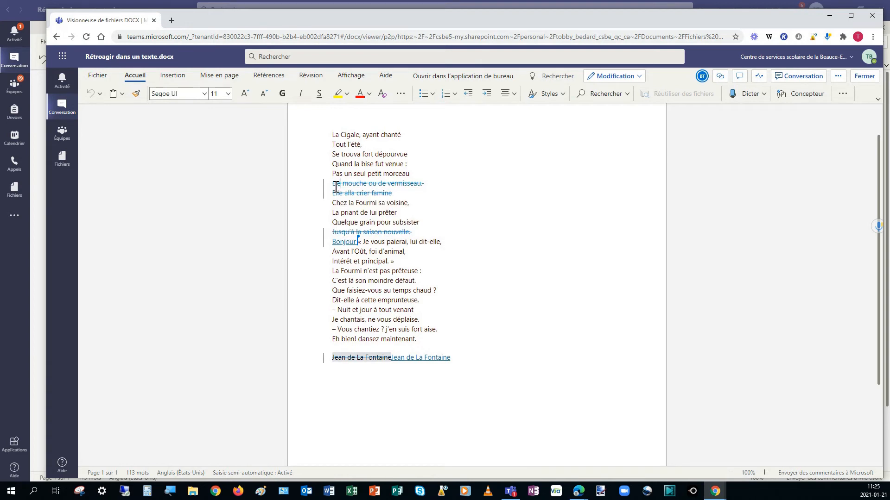
{"action": "right_click", "coordinate": [324, 189]}
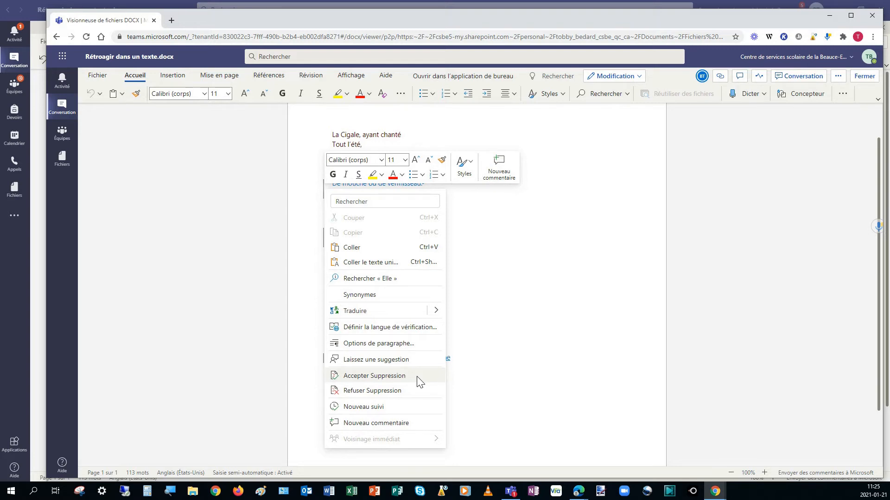
{"action": "left_click", "coordinate": [395, 377]}
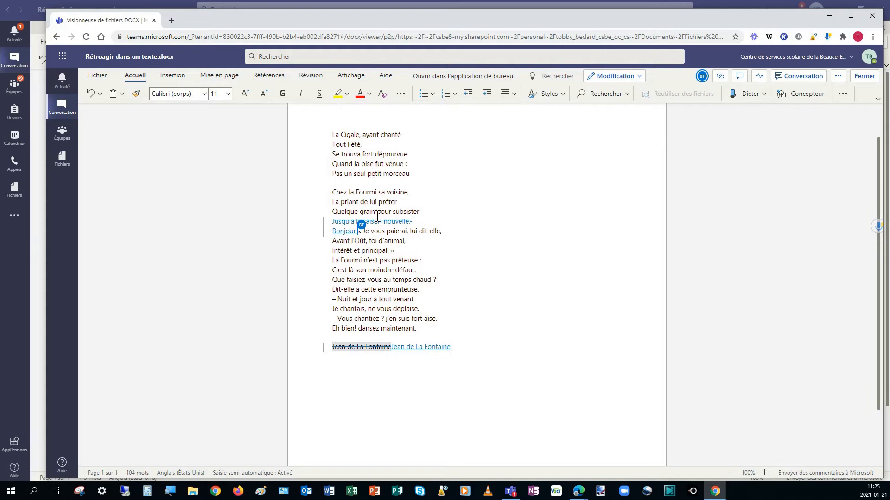
Accept the suggested replacement of "Jusqu'à la saison nouvelle." with "Bonjour".
{"action": "mouse_move", "coordinate": [338, 233]}
{"action": "right_click", "coordinate": [325, 233]}
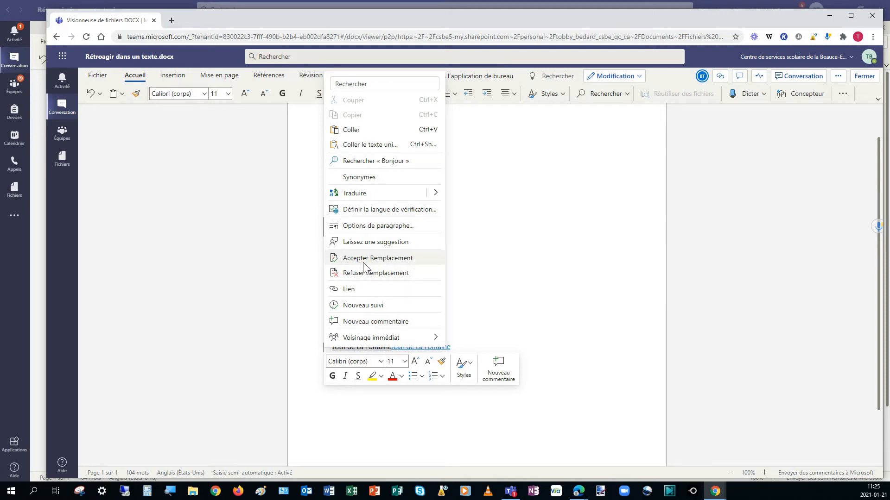
{"action": "left_click", "coordinate": [401, 261]}
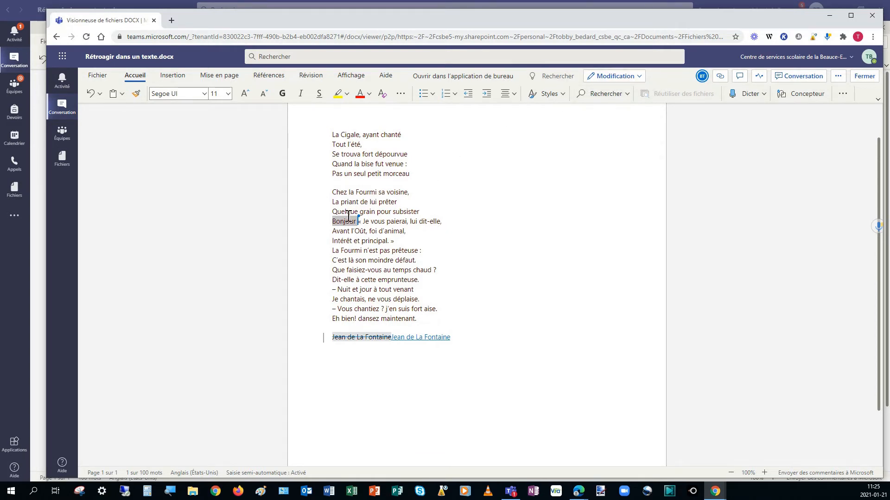
Return to the reviewer's Teams window and post the comment "Bien!" on the line "Chez la Fourmi sa voisine,".
{"action": "left_click_drag", "start_coordinate": [192, 21], "coordinate": [888, 187]}
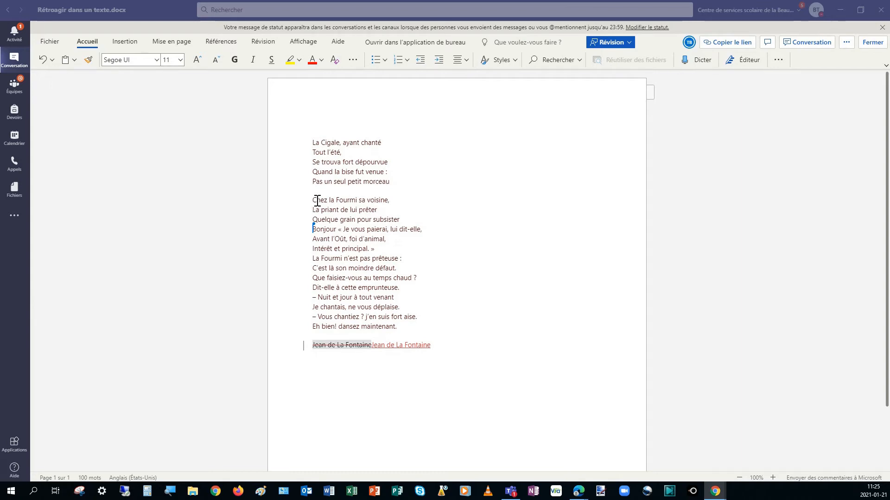
{"action": "left_click_drag", "start_coordinate": [313, 204], "coordinate": [392, 202]}
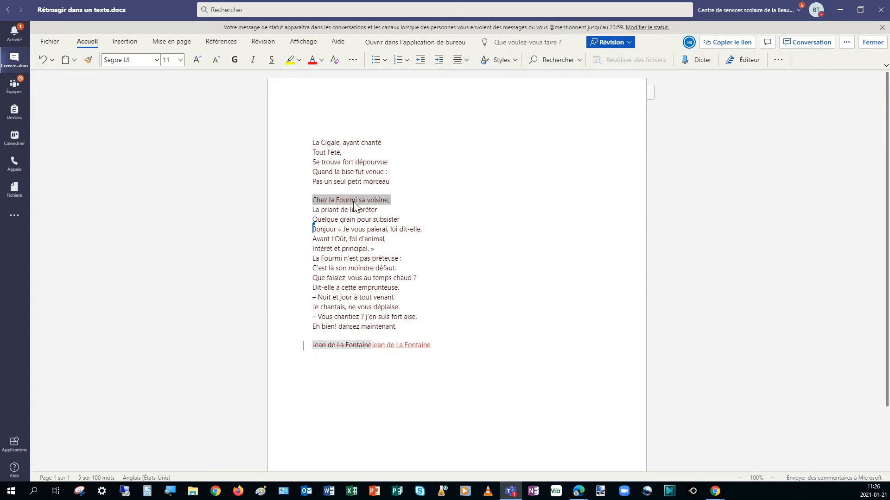
{"action": "right_click", "coordinate": [354, 204]}
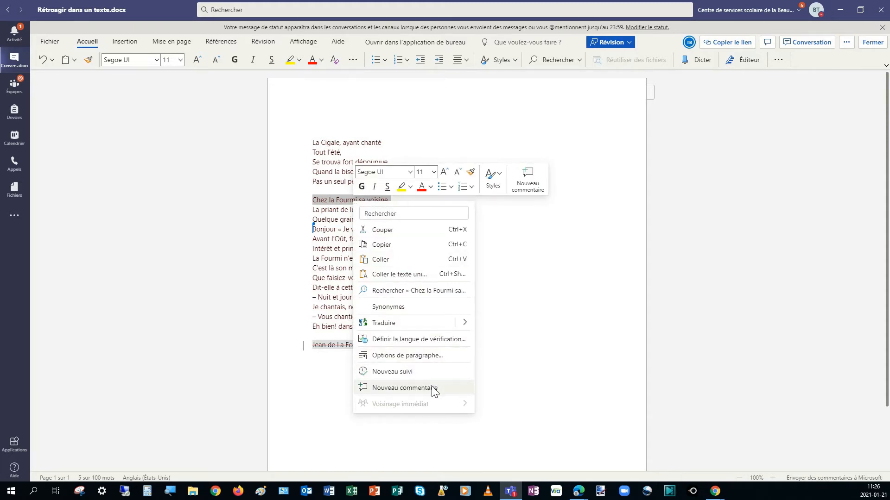
{"action": "left_click", "coordinate": [312, 199]}
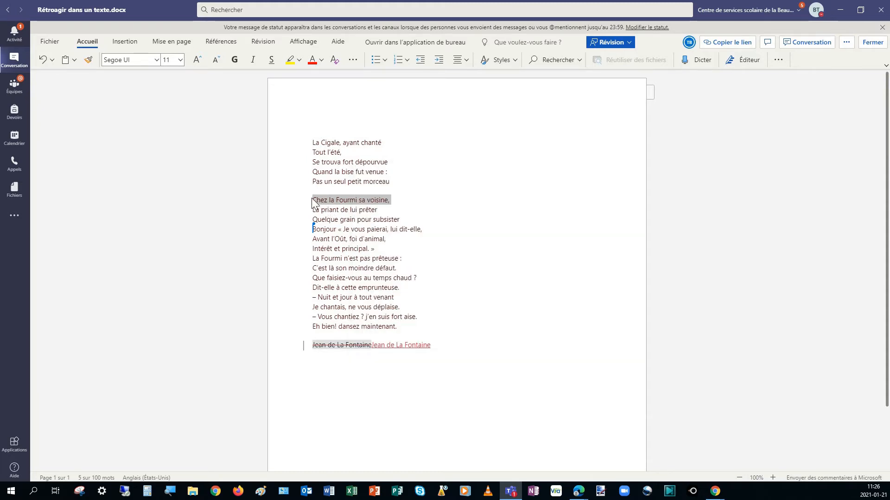
{"action": "right_click", "coordinate": [326, 204]}
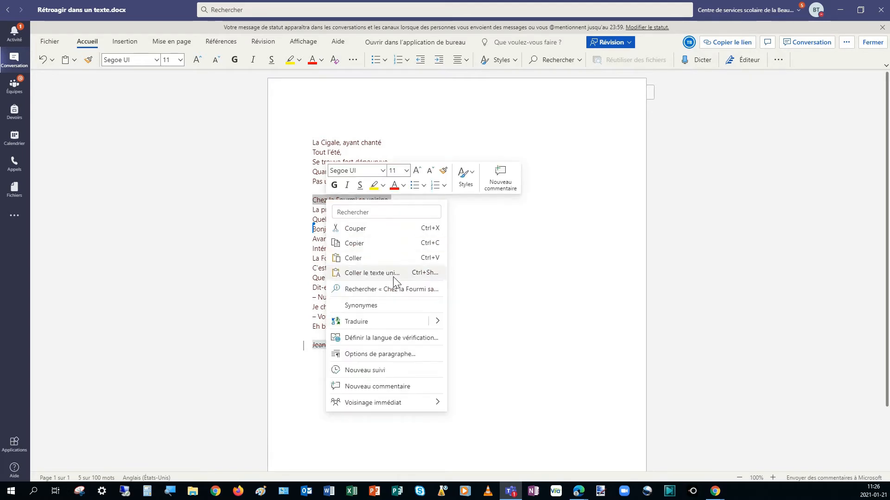
{"action": "left_click", "coordinate": [413, 388]}
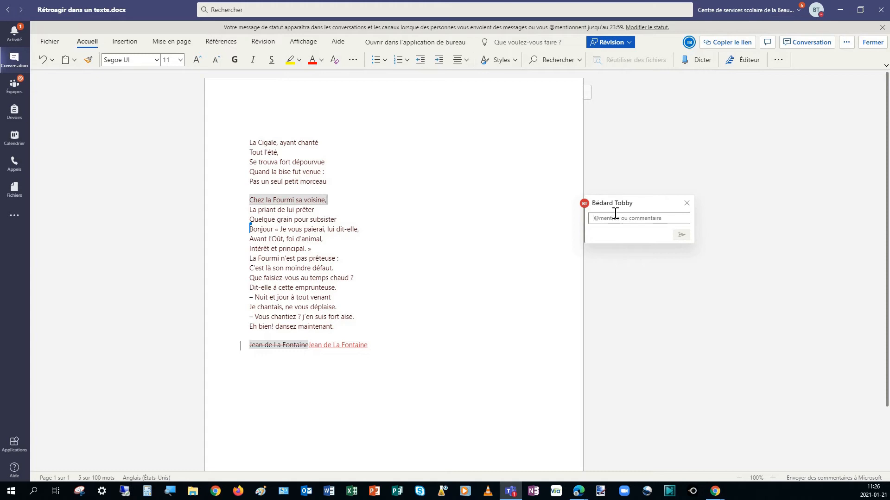
{"action": "type", "text": "Bien!"}
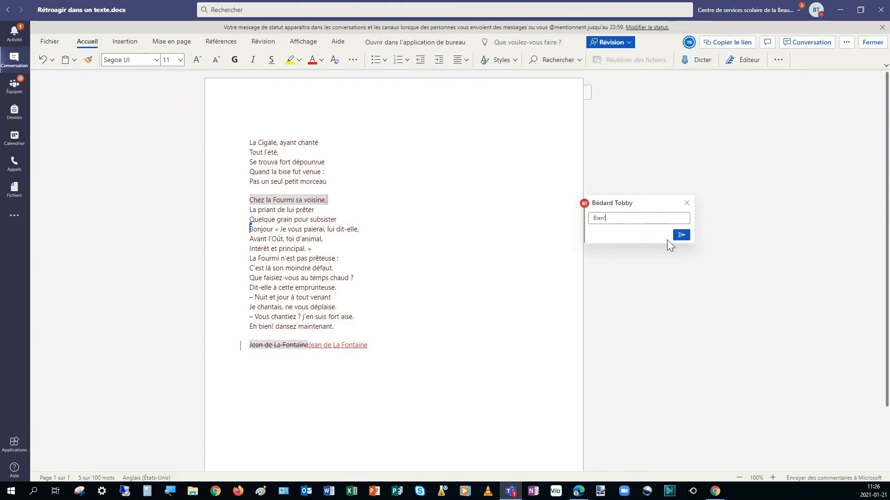
{"action": "left_click", "coordinate": [681, 236]}
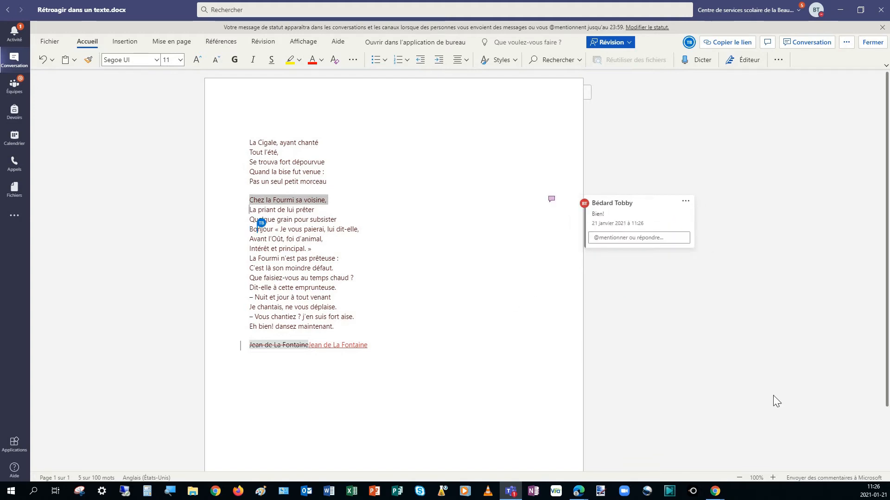
In the recipient's Chrome window, open the comment on "Chez la Fourmi sa voisine," and reply "Merci!".
{"action": "left_click_drag", "start_coordinate": [889, 88], "coordinate": [286, 31]}
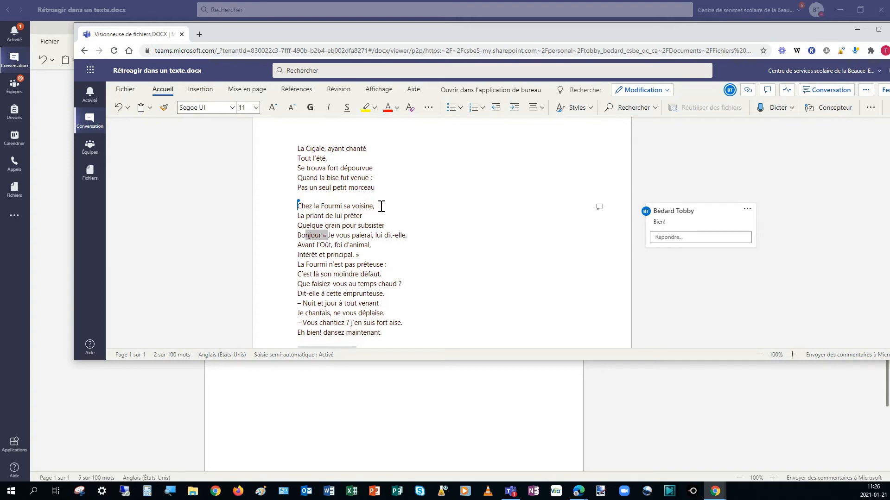
{"action": "left_click", "coordinate": [600, 207]}
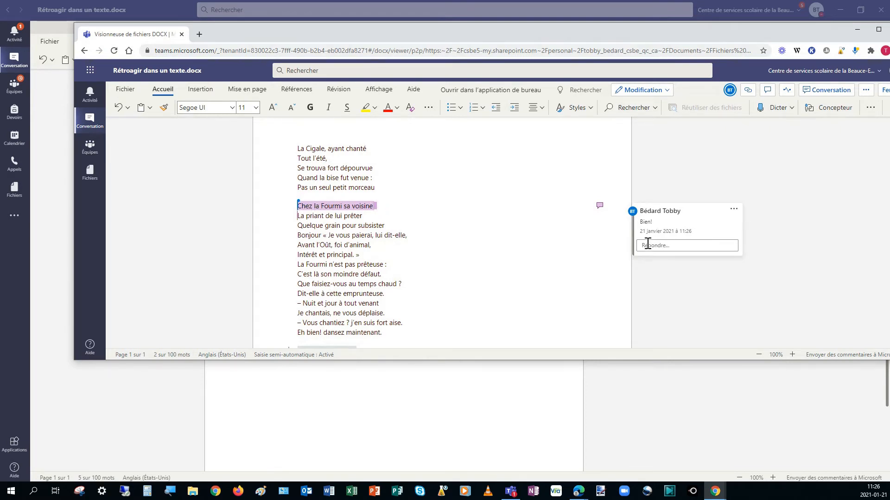
{"action": "left_click", "coordinate": [671, 245]}
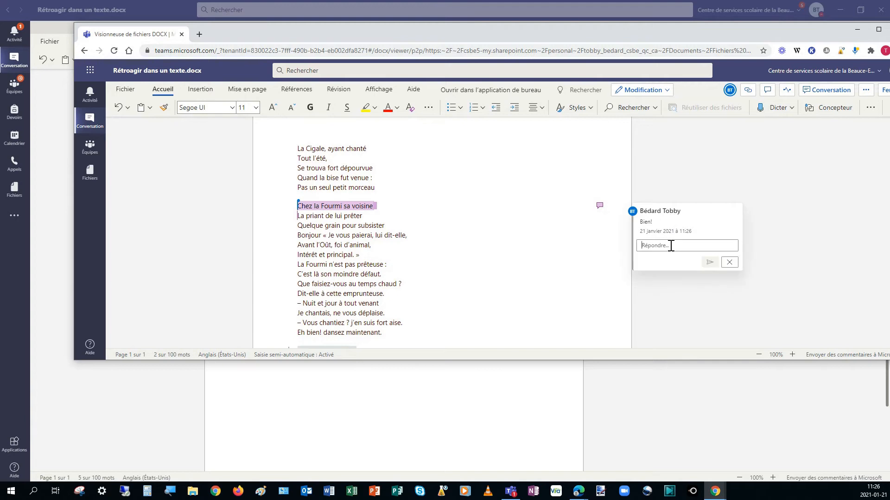
{"action": "type", "text": "Merci!"}
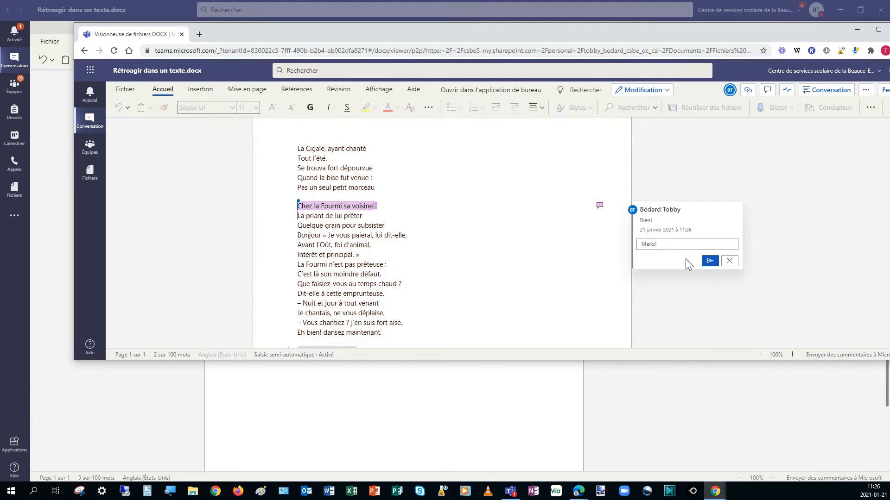
{"action": "left_click", "coordinate": [710, 261]}
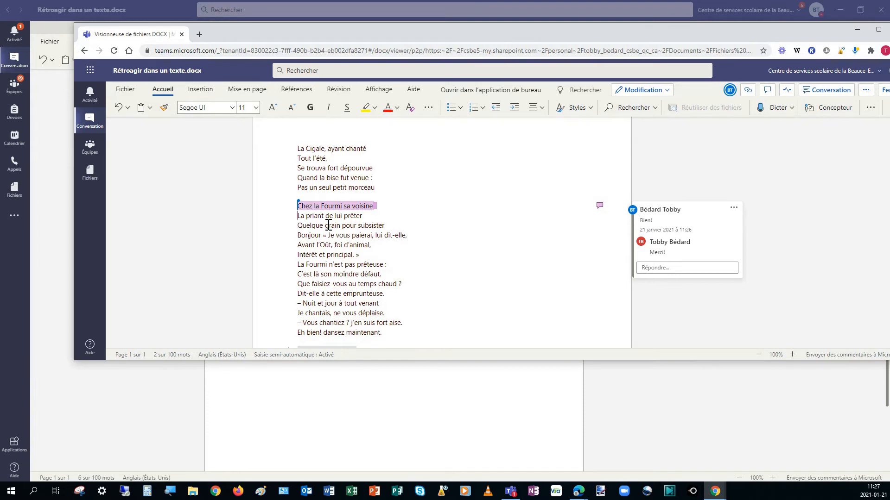
Start a new comment on the lines from "Chez la Fourmi sa voisine," to "La Fourmi n'est pas prêteuse".
{"action": "left_click_drag", "start_coordinate": [298, 206], "coordinate": [388, 251]}
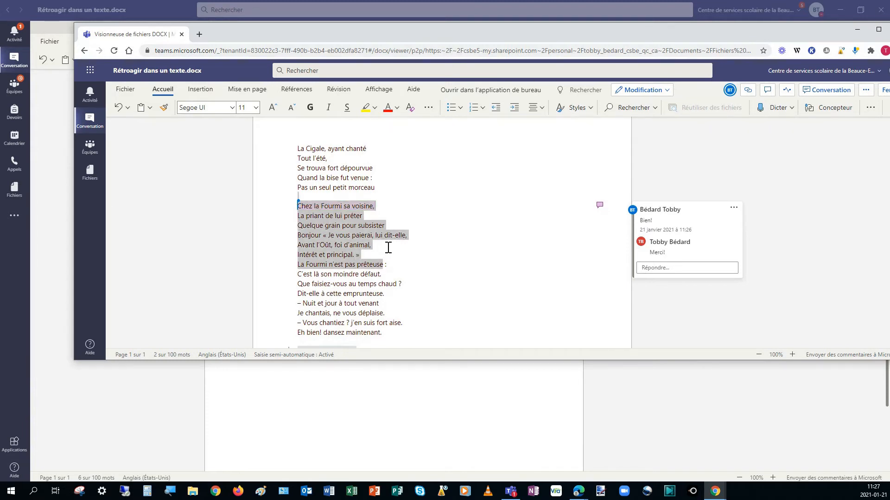
{"action": "right_click", "coordinate": [334, 229]}
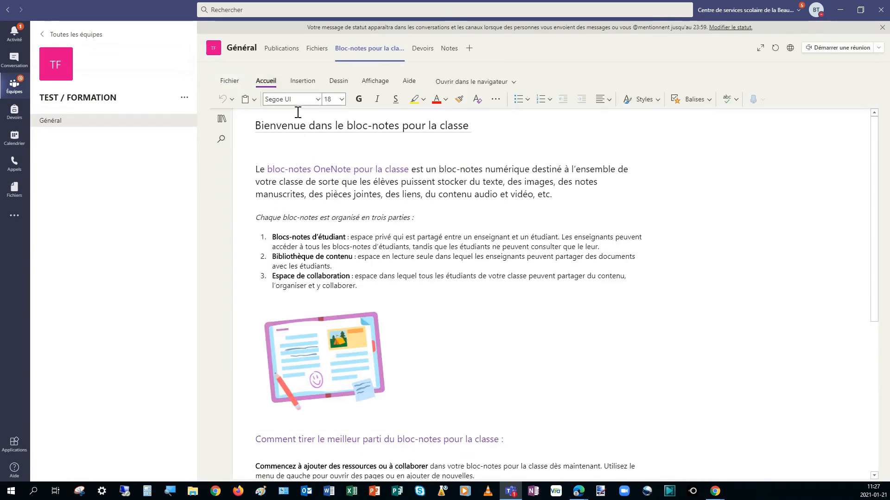
In the class notebook, open the page "Rétroagir dans un texte" in the student's Documents section and hide the notebook navigation.
{"action": "left_click", "coordinate": [222, 121]}
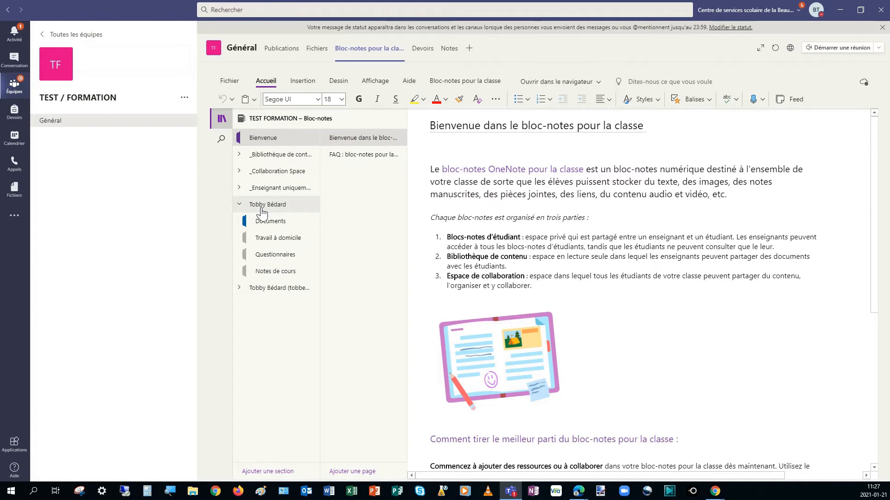
{"action": "left_click", "coordinate": [269, 222]}
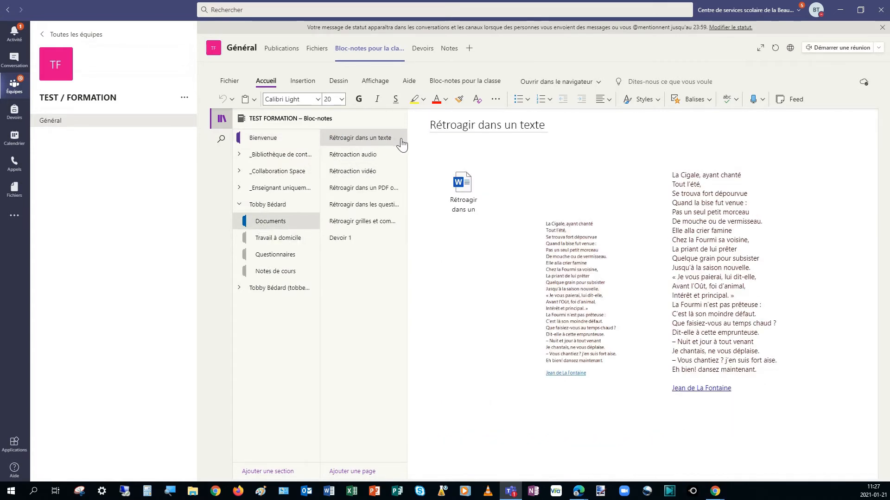
{"action": "left_click", "coordinate": [221, 119]}
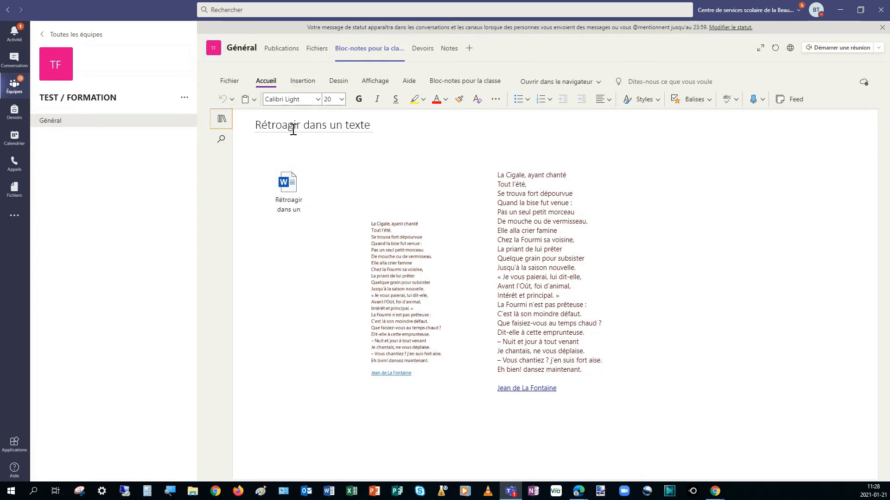
Start inserting a file attachment in the blank area beside the poem, browse for a file, and cancel without choosing one.
{"action": "left_click", "coordinate": [306, 82]}
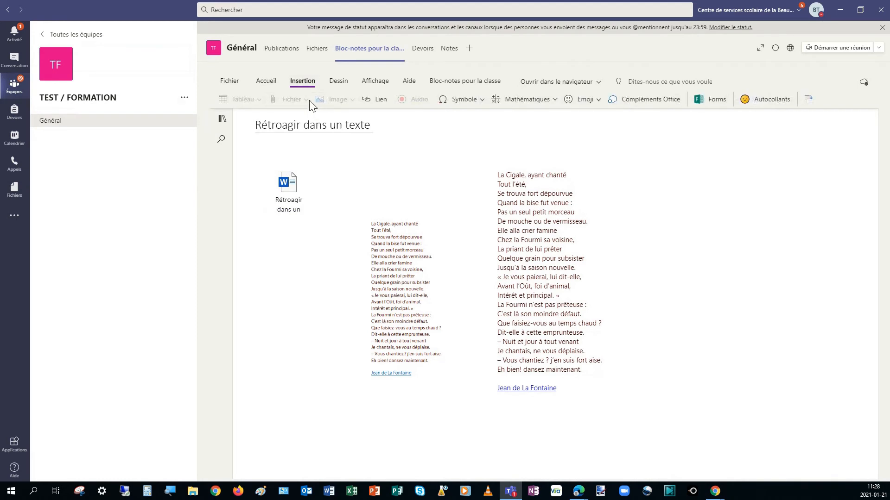
{"action": "left_click", "coordinate": [657, 160]}
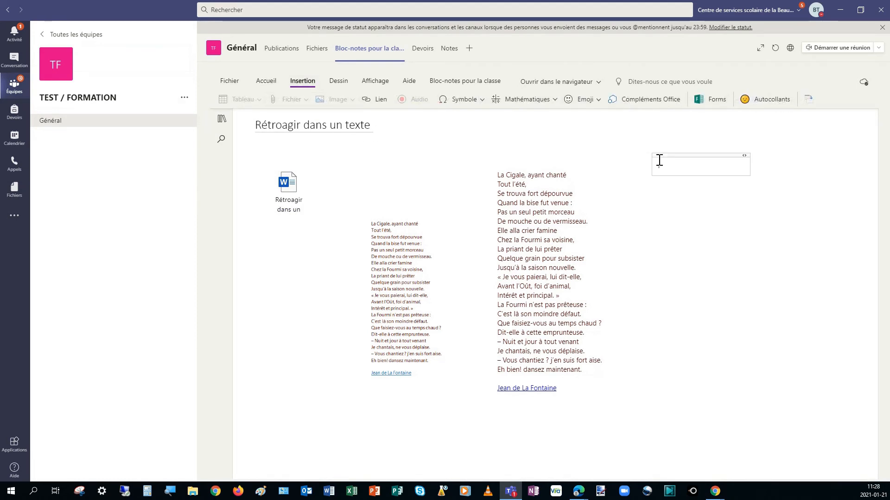
{"action": "left_click", "coordinate": [298, 100]}
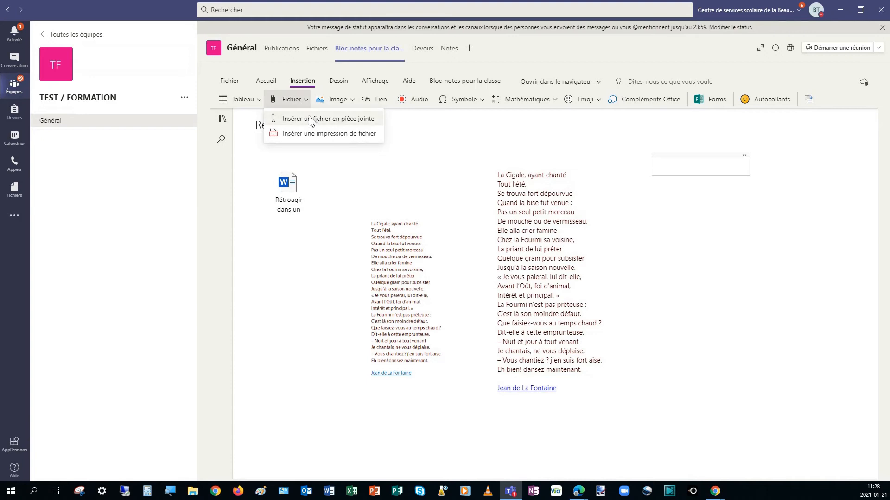
{"action": "left_click", "coordinate": [350, 119]}
{"action": "left_click", "coordinate": [513, 287]}
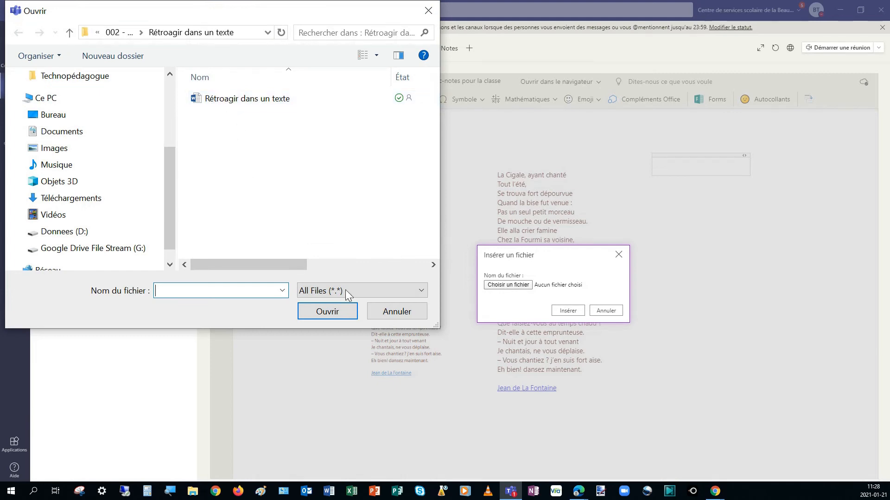
{"action": "left_click", "coordinate": [386, 315]}
{"action": "left_click", "coordinate": [603, 314]}
{"action": "left_click", "coordinate": [295, 195]}
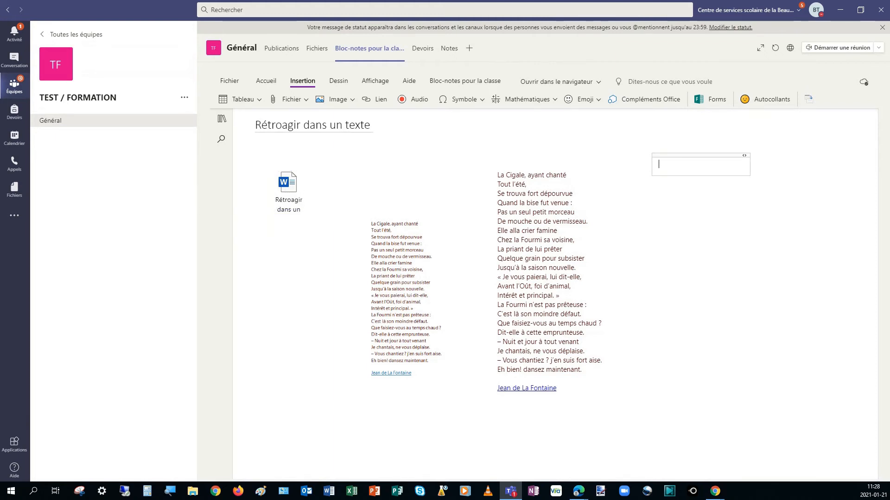
In the recipient's Chrome window, go to the team's class notebook and make the window taller.
{"action": "left_click_drag", "start_coordinate": [889, 56], "coordinate": [238, 38]}
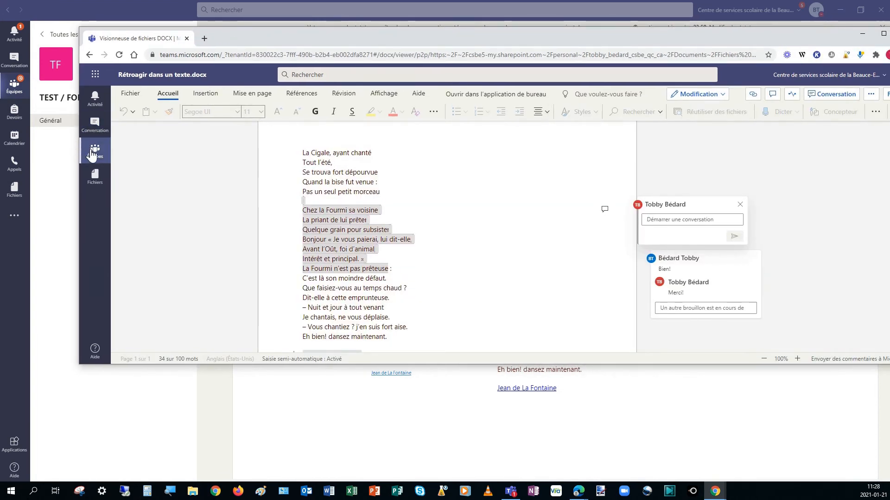
{"action": "left_click", "coordinate": [92, 156]}
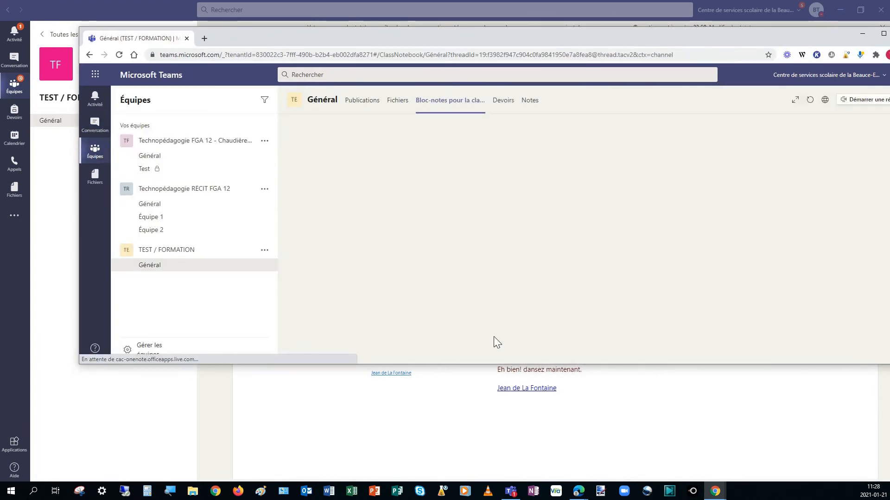
{"action": "left_click_drag", "start_coordinate": [487, 365], "coordinate": [484, 468]}
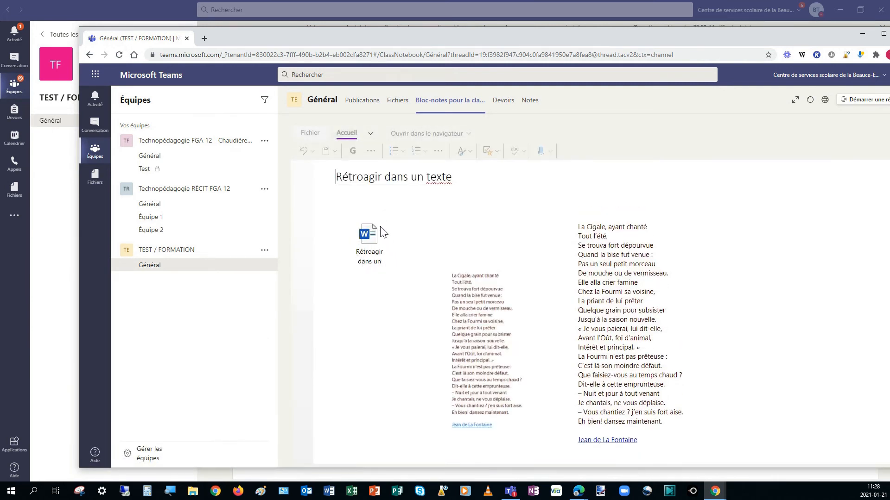
Try to open the attached Word file from the notebook page, cancel the download, and move the Chrome window aside.
{"action": "left_click", "coordinate": [370, 244]}
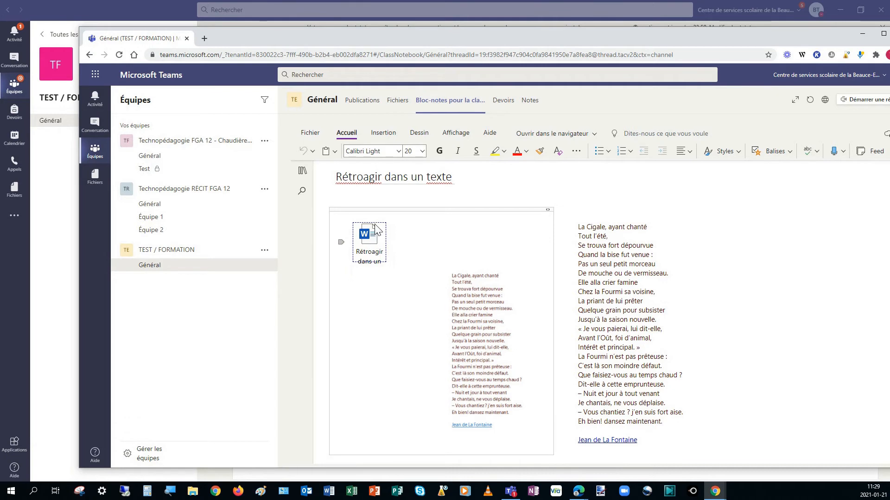
{"action": "double_click", "coordinate": [371, 239]}
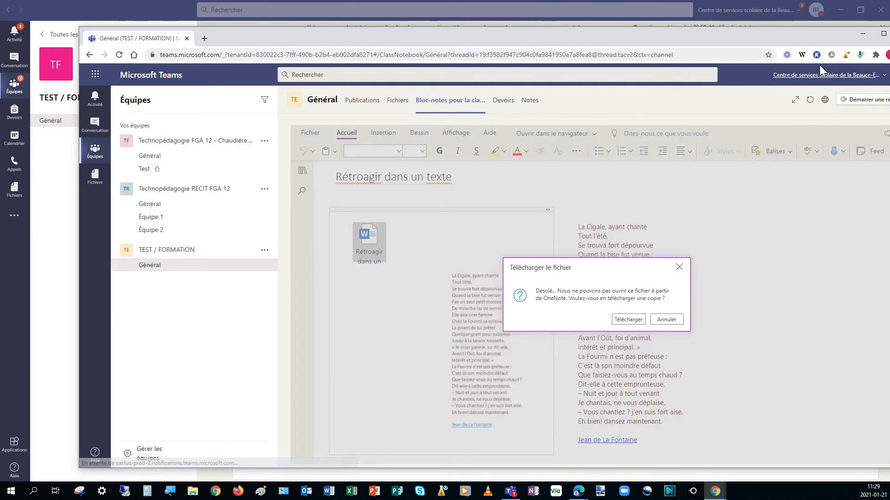
{"action": "left_click", "coordinate": [656, 320]}
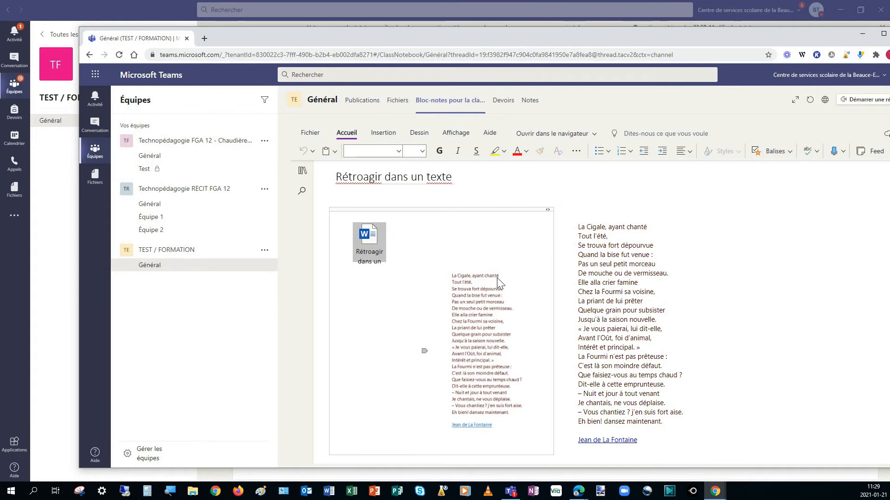
{"action": "left_click_drag", "start_coordinate": [254, 36], "coordinate": [889, 167]}
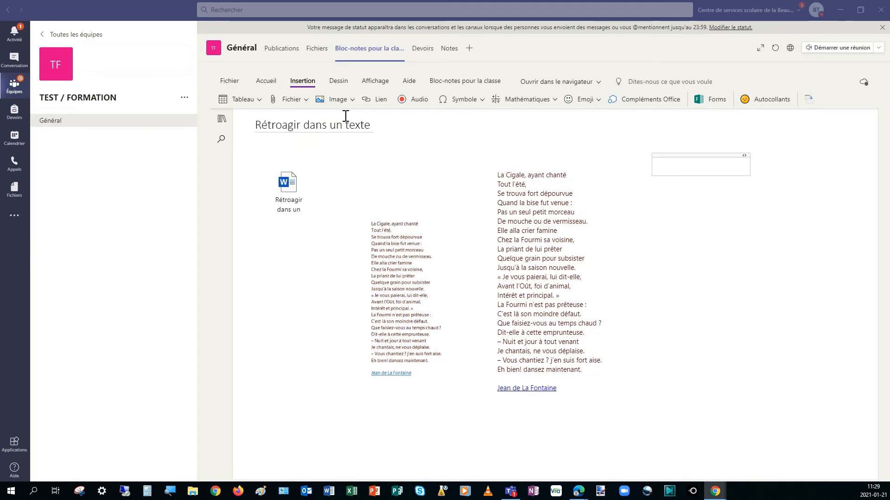
Start inserting a file printout on the notebook page, browse for a document, and cancel without choosing one.
{"action": "left_click", "coordinate": [299, 97]}
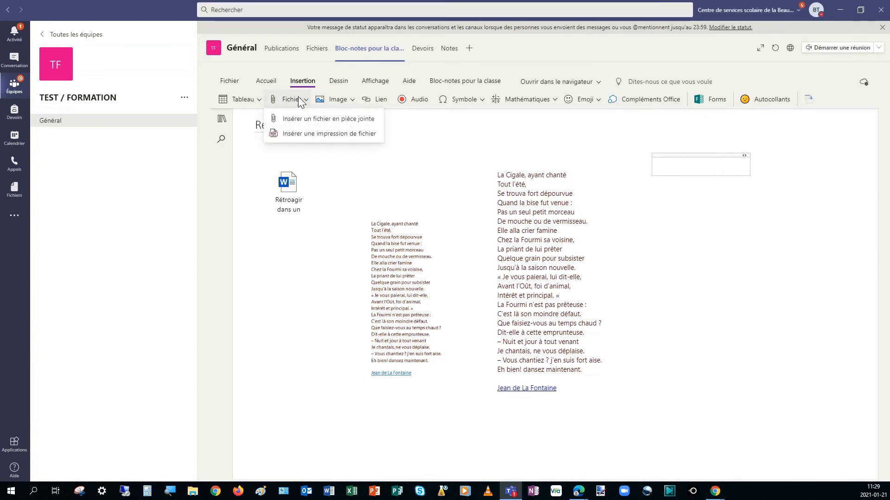
{"action": "left_click", "coordinate": [366, 134]}
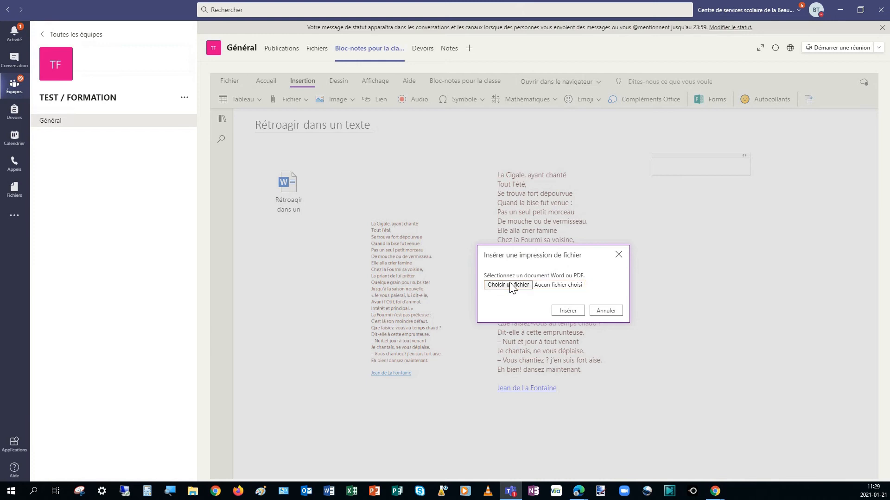
{"action": "left_click", "coordinate": [511, 285]}
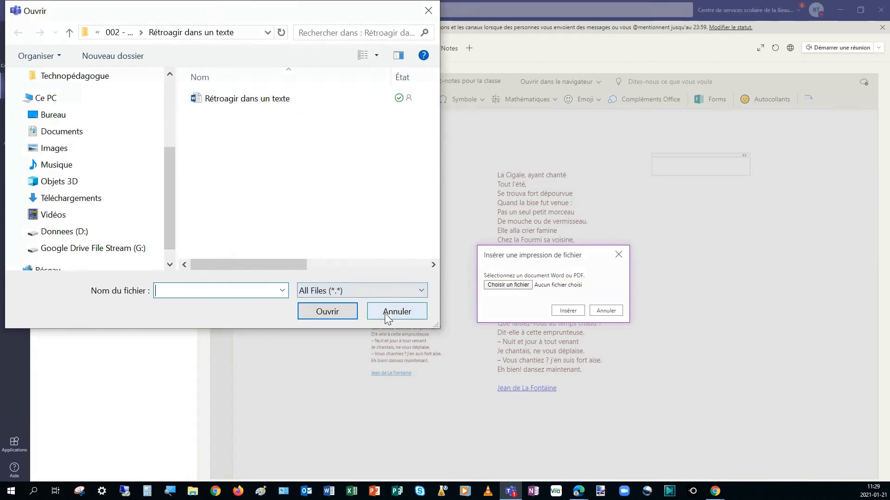
{"action": "left_click", "coordinate": [385, 314]}
{"action": "left_click", "coordinate": [611, 310]}
Add a text note reading "Bien" in the blank space beside the large poem text.
{"action": "left_click", "coordinate": [402, 243]}
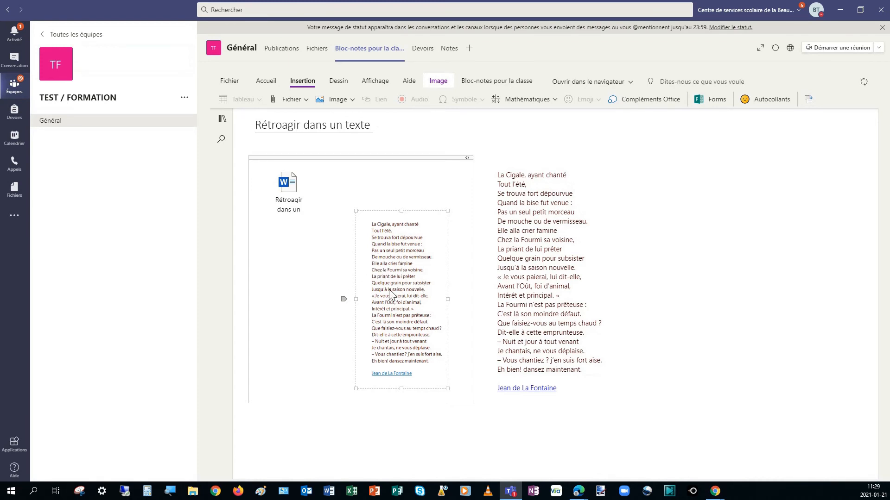
{"action": "left_click", "coordinate": [678, 223]}
{"action": "type", "text": "Bien"}
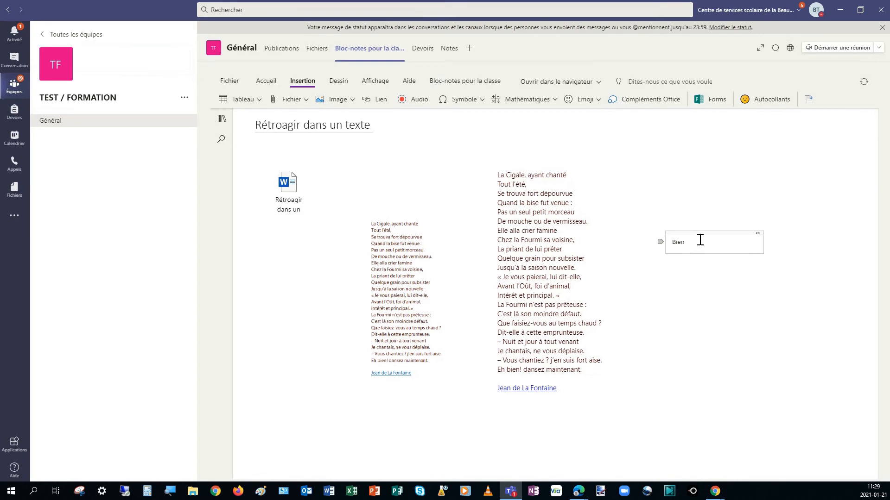
Move the "Bien" note onto the start of the small poem and colour its text light green.
{"action": "left_click_drag", "start_coordinate": [685, 226], "coordinate": [427, 217]}
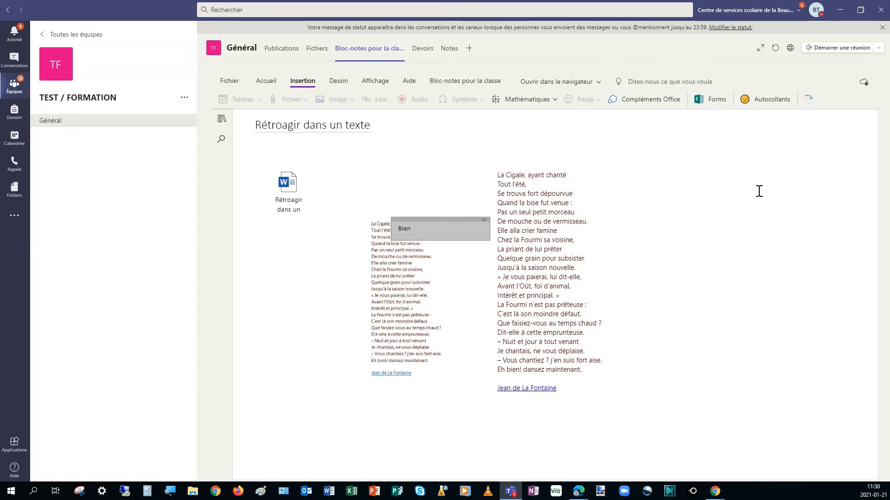
{"action": "left_click", "coordinate": [759, 191]}
{"action": "double_click", "coordinate": [404, 229]}
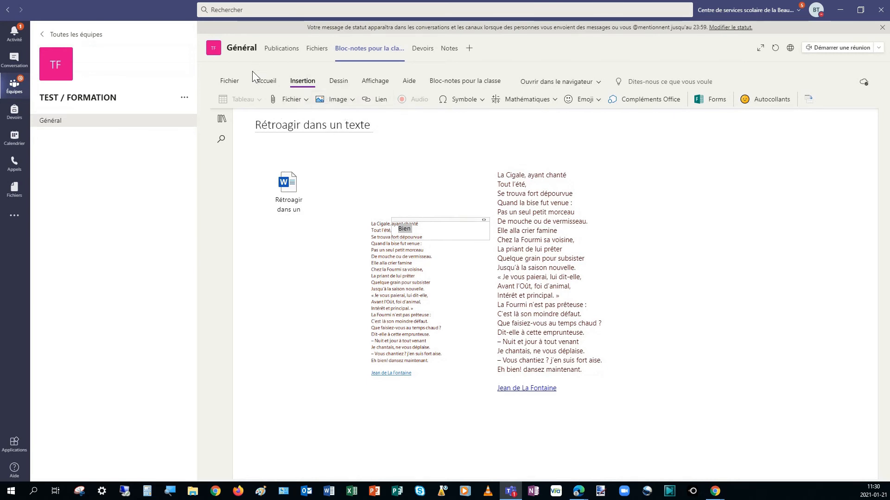
{"action": "left_click", "coordinate": [266, 83]}
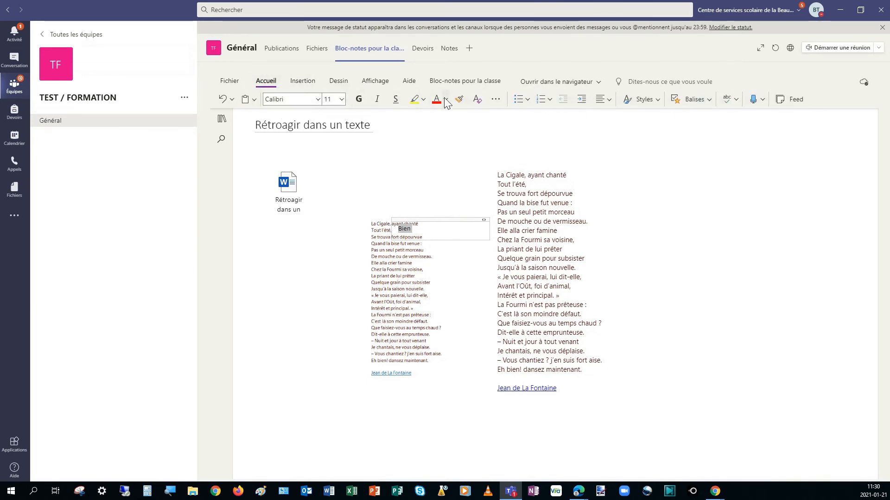
{"action": "left_click", "coordinate": [492, 256]}
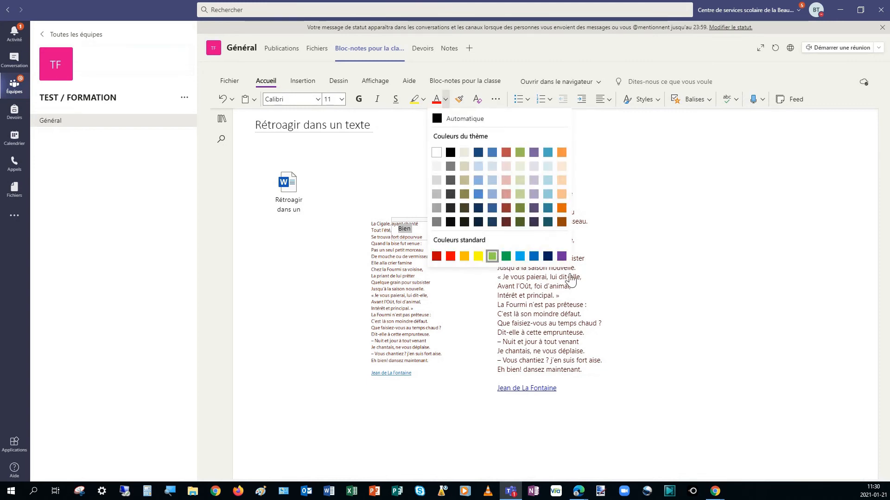
{"action": "left_click", "coordinate": [718, 313]}
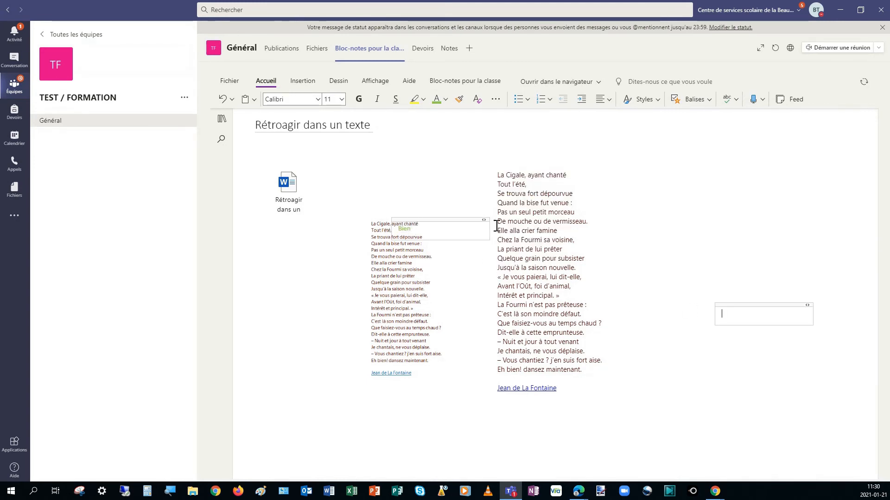
Move the green "Bien" note beside the middle of the small poem, and back up to just above its first line.
{"action": "left_click_drag", "start_coordinate": [411, 219], "coordinate": [443, 274]}
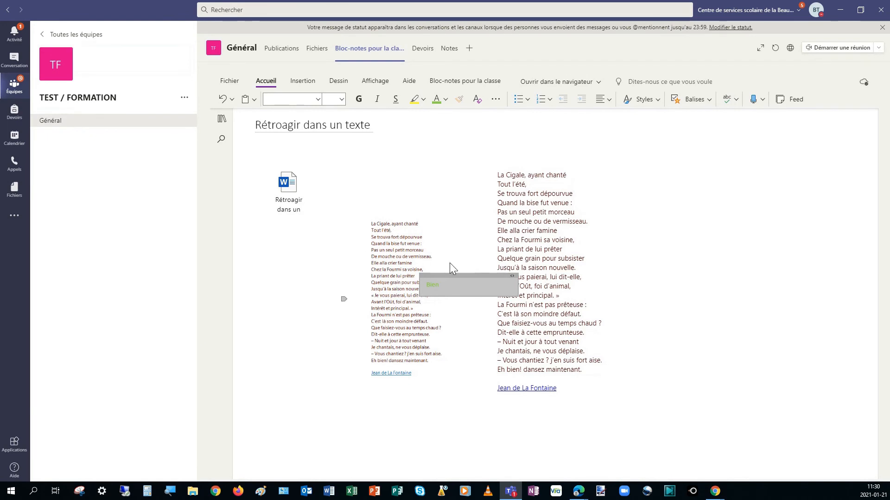
{"action": "left_click", "coordinate": [717, 258]}
{"action": "left_click_drag", "start_coordinate": [440, 276], "coordinate": [397, 199]}
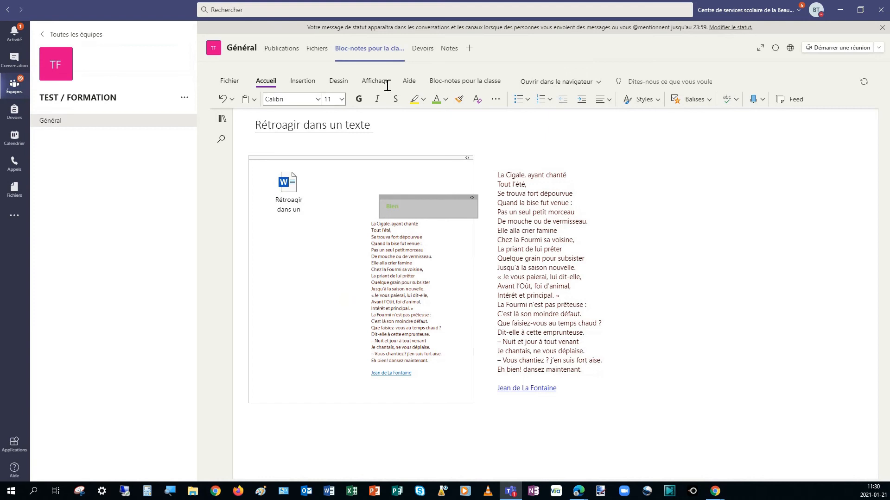
Underline "ayant chanté" and "dépourvue" on the small poem with the red pen, add an S-shaped mark after "dépourvue", and leave ink mode.
{"action": "left_click", "coordinate": [337, 82]}
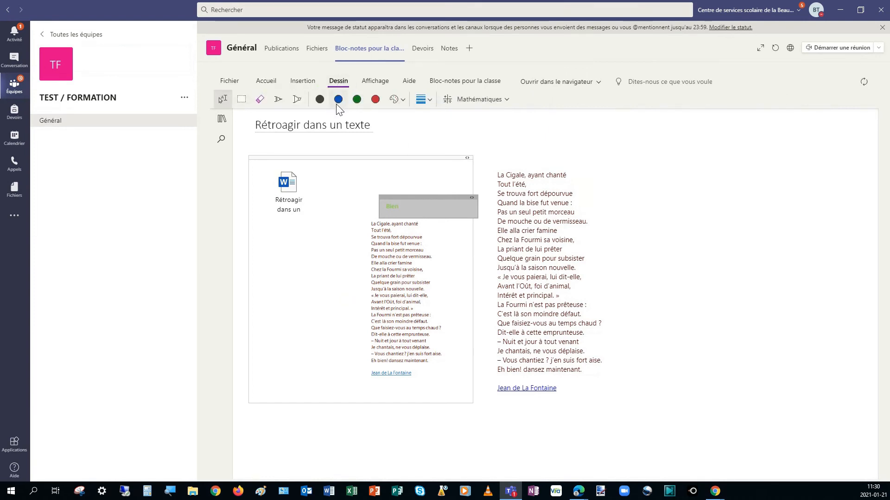
{"action": "left_click", "coordinate": [375, 99]}
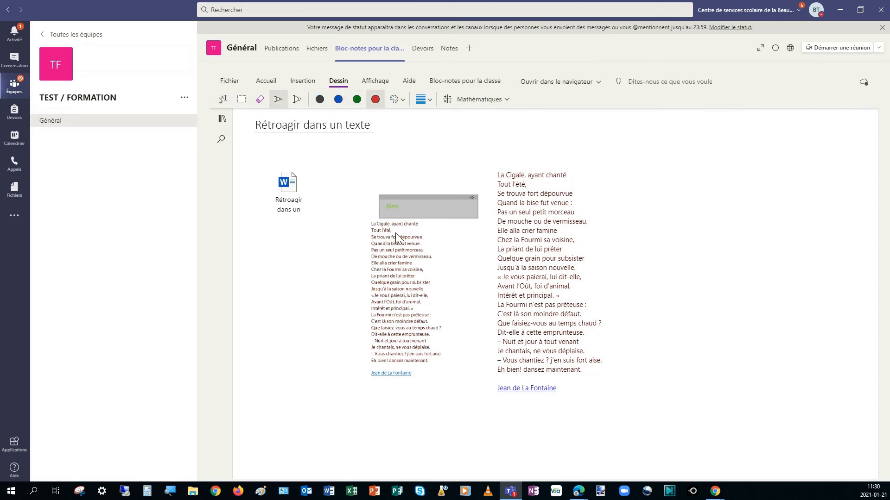
{"action": "mouse_move", "coordinate": [397, 228]}
{"action": "left_mouse_down"}
{"action": "mouse_move", "coordinate": [422, 228]}
{"action": "mouse_move", "coordinate": [425, 240]}
{"action": "left_mouse_up"}
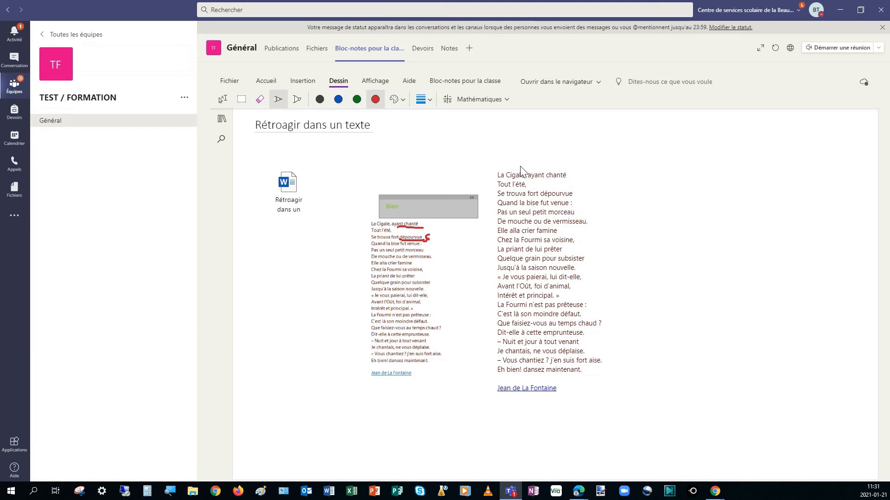
{"action": "left_click", "coordinate": [272, 87]}
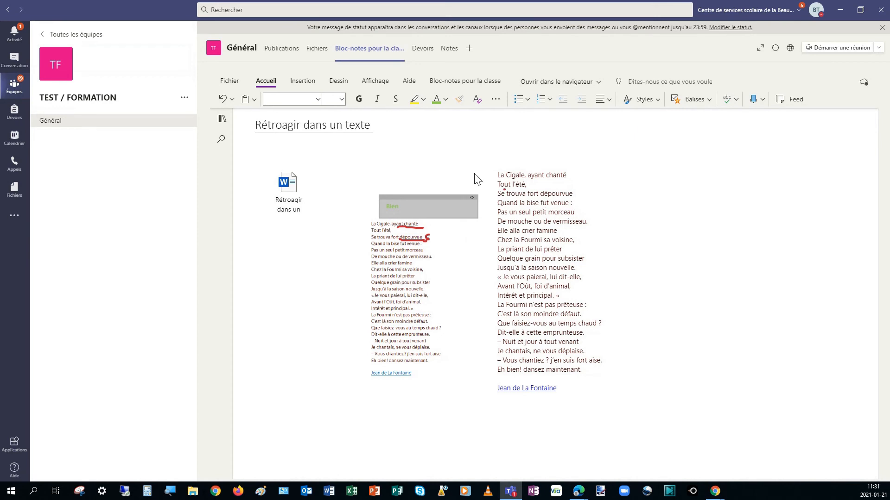
{"action": "left_click", "coordinate": [339, 81]}
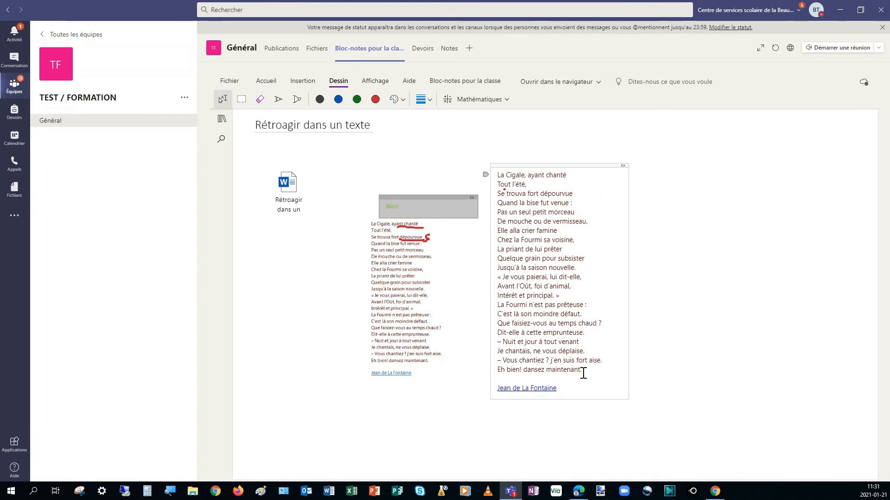
{"action": "mouse_move", "coordinate": [582, 371]}
{"action": "left_mouse_down"}
{"action": "mouse_move", "coordinate": [502, 214]}
{"action": "mouse_move", "coordinate": [491, 170]}
{"action": "mouse_move", "coordinate": [586, 371]}
{"action": "left_mouse_up"}
{"action": "left_click", "coordinate": [518, 227]}
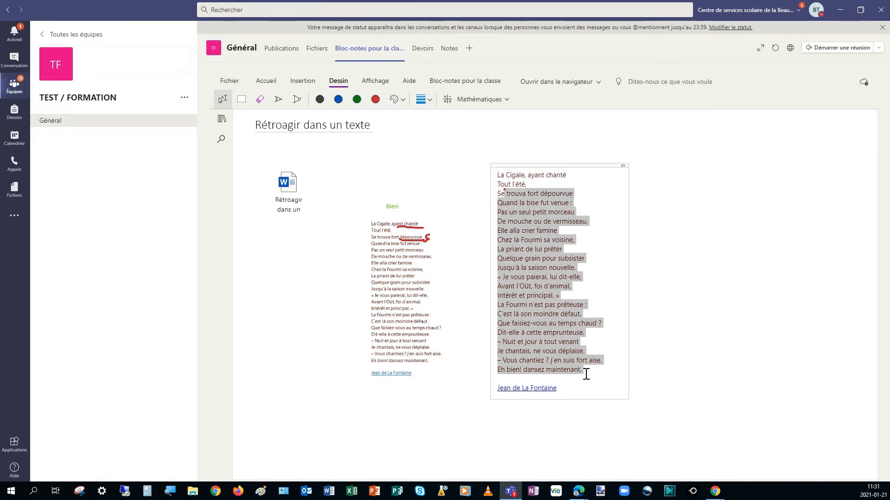
{"action": "left_click", "coordinate": [581, 245]}
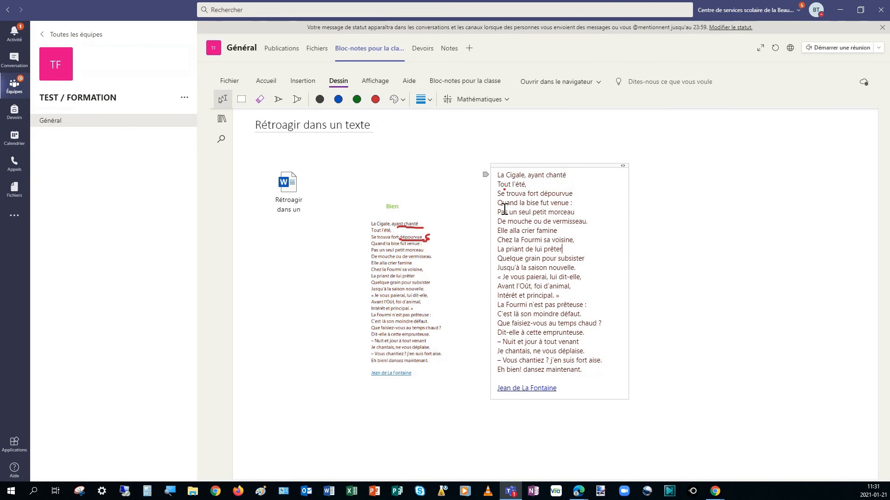
{"action": "left_click_drag", "start_coordinate": [501, 213], "coordinate": [576, 213]}
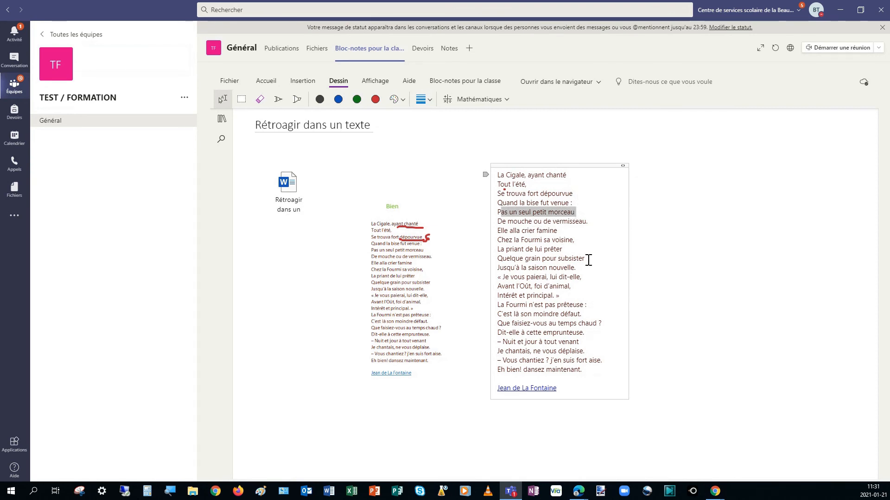
{"action": "left_click_drag", "start_coordinate": [505, 231], "coordinate": [555, 230]}
{"action": "right_click", "coordinate": [541, 237]}
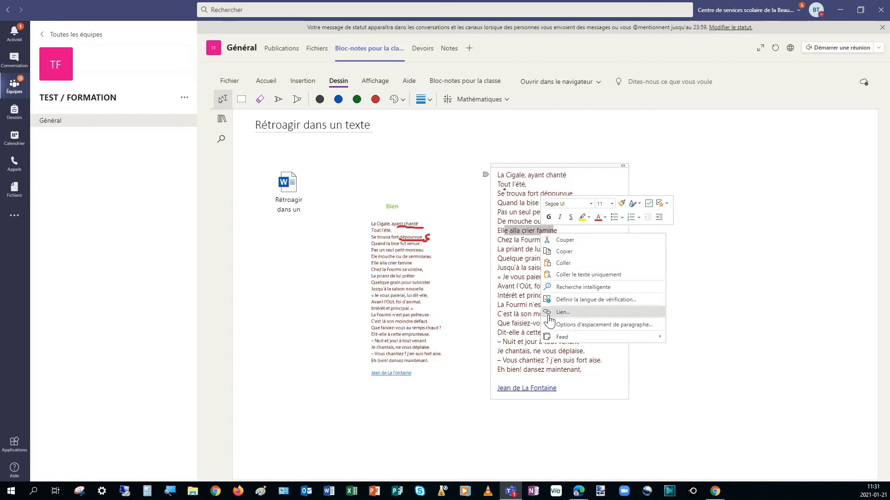
{"action": "left_click", "coordinate": [509, 273]}
Highlight most of the verse "De mouche ou de vermisseau" in yellow in the large poem.
{"action": "left_click_drag", "start_coordinate": [518, 221], "coordinate": [583, 221]}
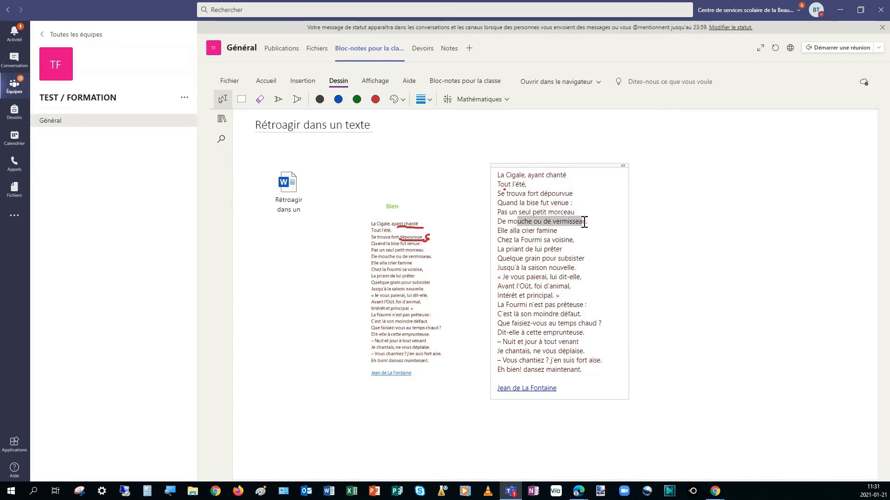
{"action": "left_click", "coordinate": [630, 206]}
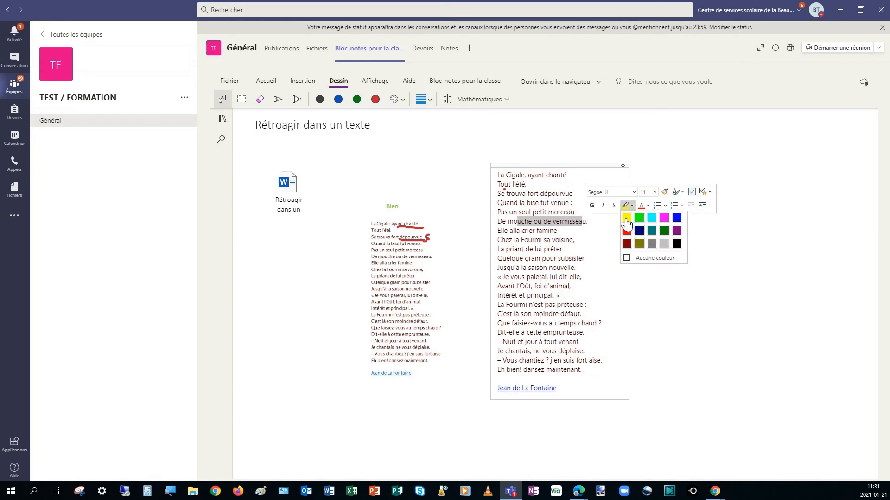
{"action": "left_click", "coordinate": [627, 217]}
{"action": "left_click", "coordinate": [642, 224]}
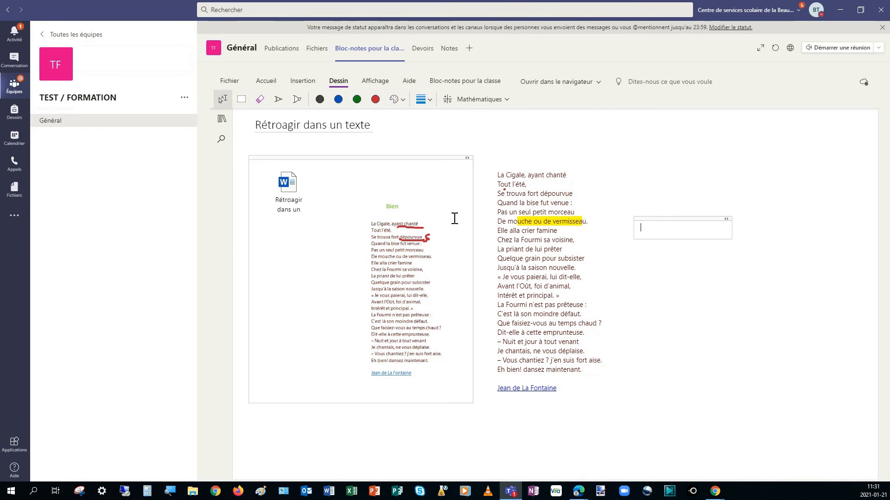
Move the green "Bien" note to the end of the yellow-highlighted verse in the large poem.
{"action": "left_click_drag", "start_coordinate": [413, 197], "coordinate": [619, 214]}
{"action": "left_click", "coordinate": [694, 297]}
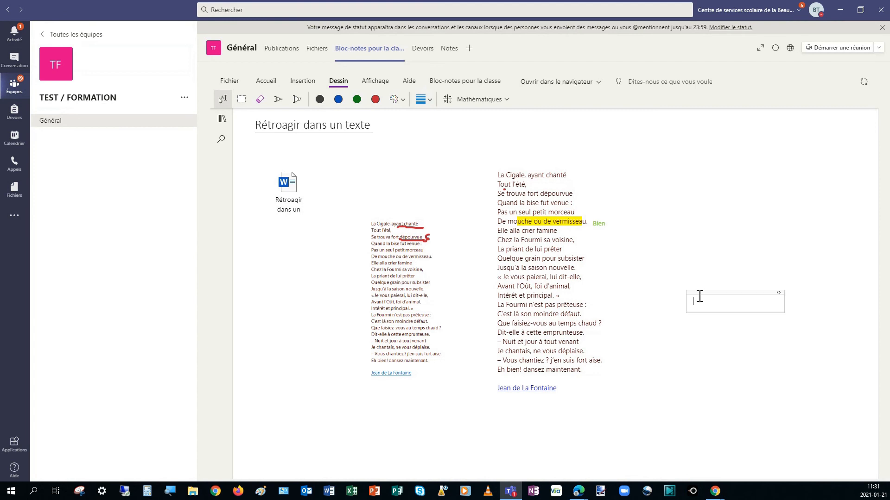
{"action": "left_click", "coordinate": [582, 222]}
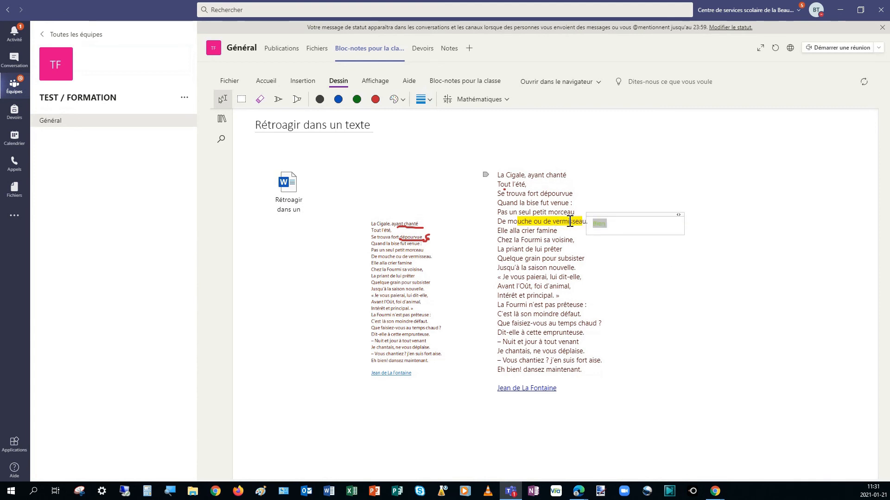
{"action": "left_click", "coordinate": [571, 226]}
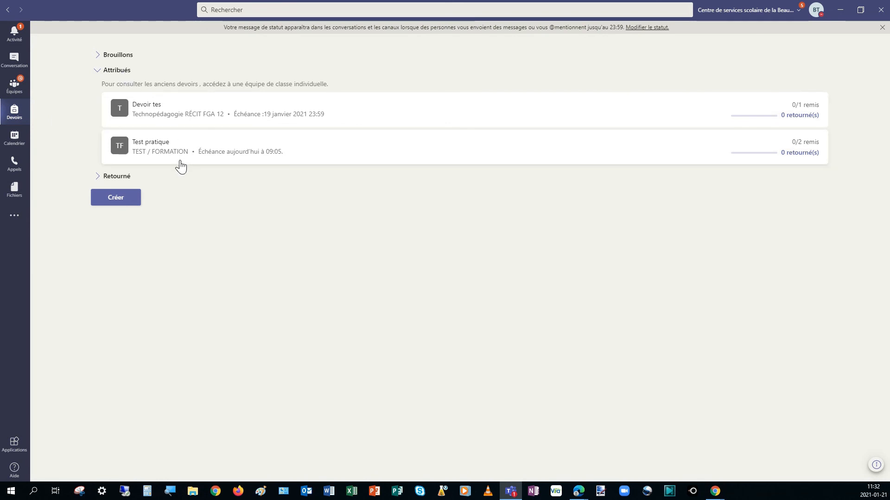
Open the student's returned work for the assignment "Devoir #2 - Poème" from the returned assignments.
{"action": "left_click", "coordinate": [120, 178]}
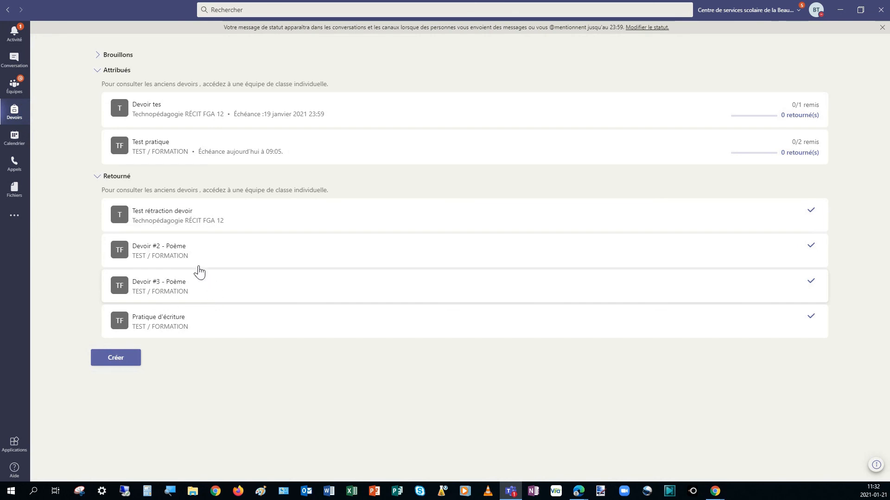
{"action": "left_click", "coordinate": [184, 253]}
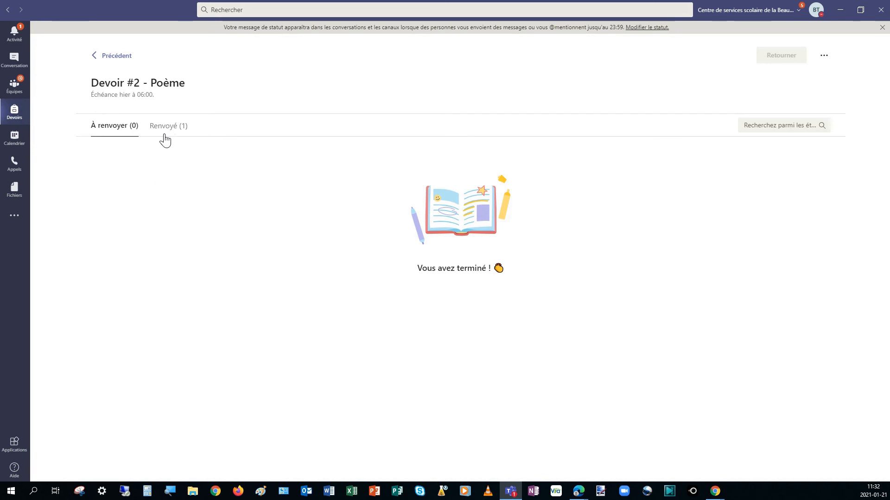
{"action": "left_click", "coordinate": [171, 134]}
{"action": "left_click", "coordinate": [360, 181]}
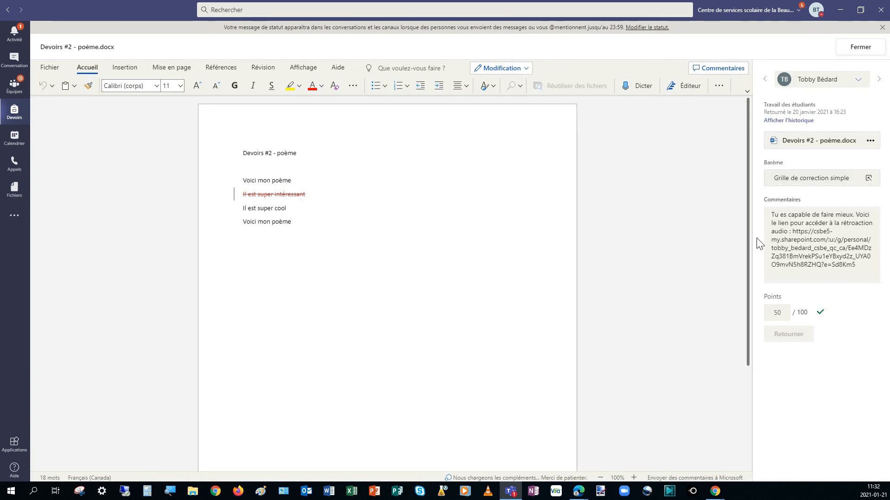
Examine the feedback comment with its audio link, the student's poem text and the details of the tracked deletion.
{"action": "left_click", "coordinate": [776, 215]}
{"action": "left_click_drag", "start_coordinate": [776, 216], "coordinate": [851, 273]}
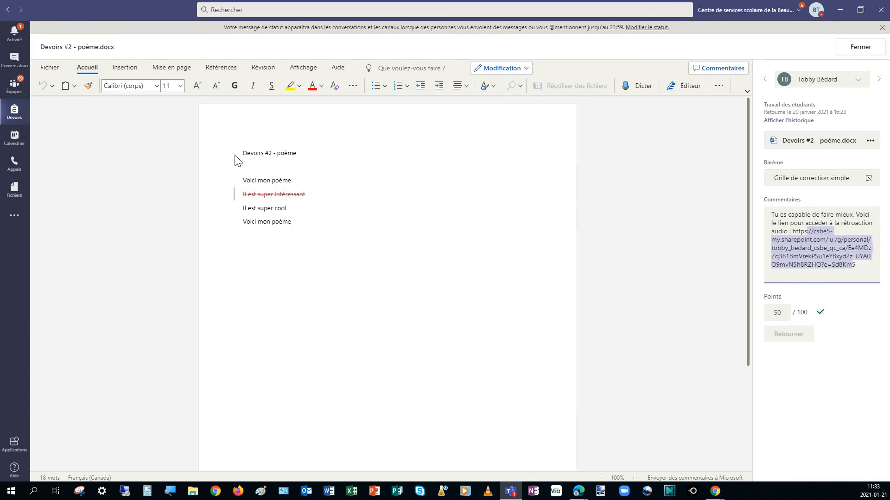
{"action": "left_click_drag", "start_coordinate": [246, 180], "coordinate": [291, 226]}
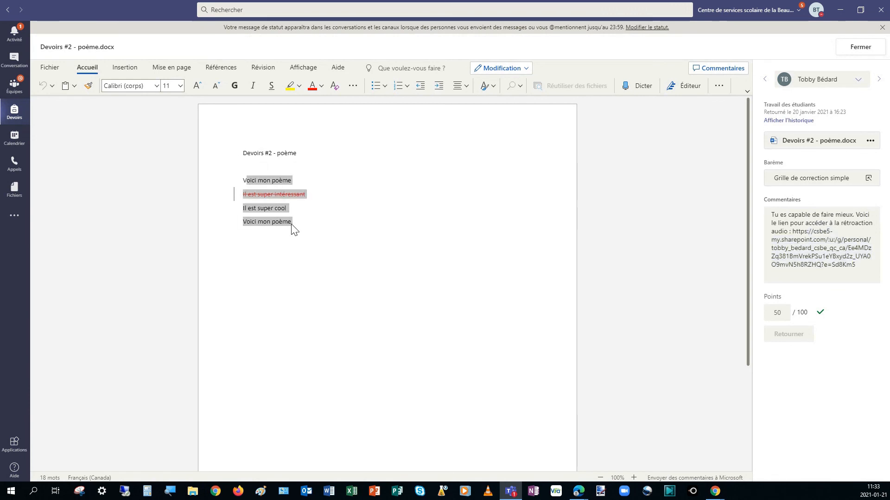
{"action": "left_click", "coordinate": [355, 224]}
{"action": "mouse_move", "coordinate": [258, 196]}
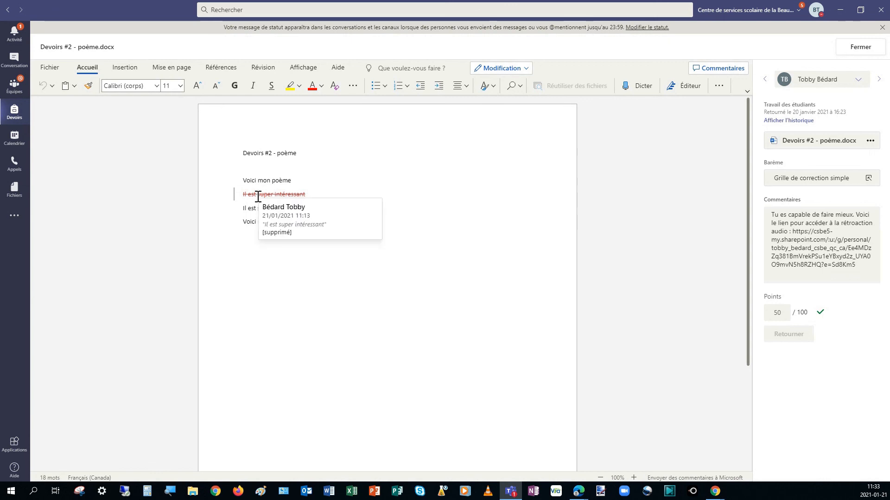
{"action": "left_click", "coordinate": [302, 263]}
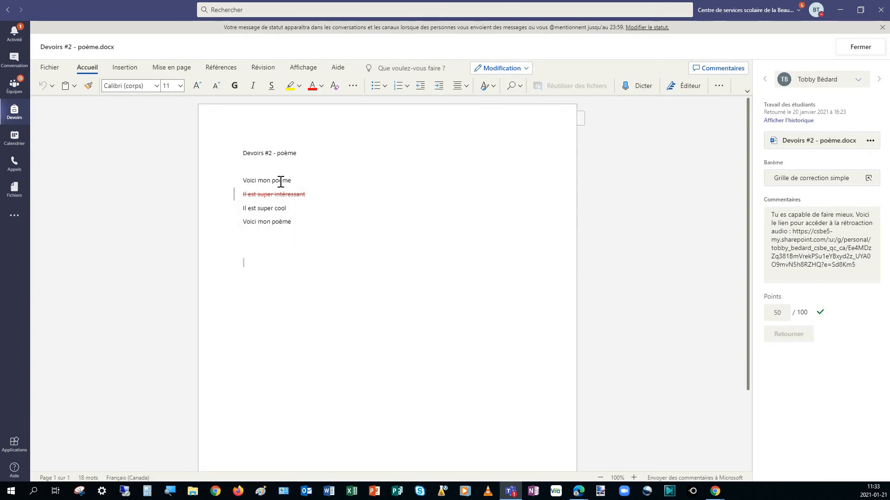
Select the first poem line, view the document's editing mode options, and close them without changing the mode.
{"action": "left_click_drag", "start_coordinate": [246, 181], "coordinate": [298, 183]}
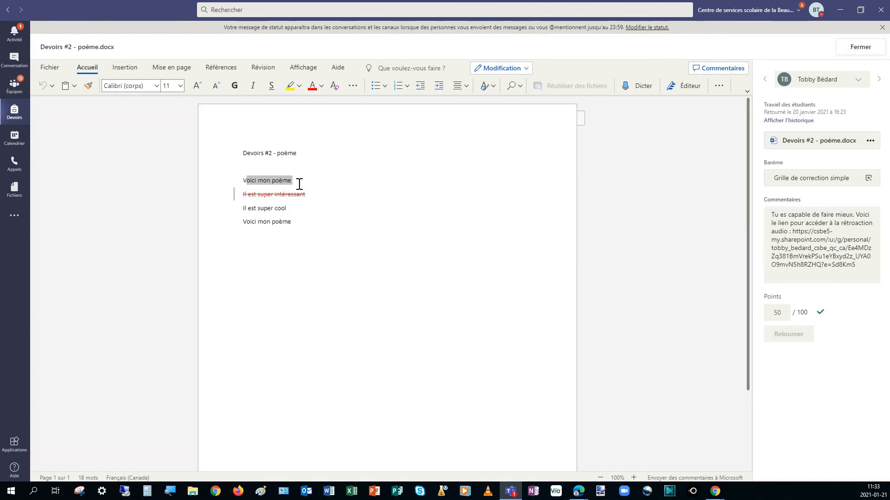
{"action": "left_click", "coordinate": [259, 185]}
{"action": "left_click_drag", "start_coordinate": [252, 181], "coordinate": [294, 183]}
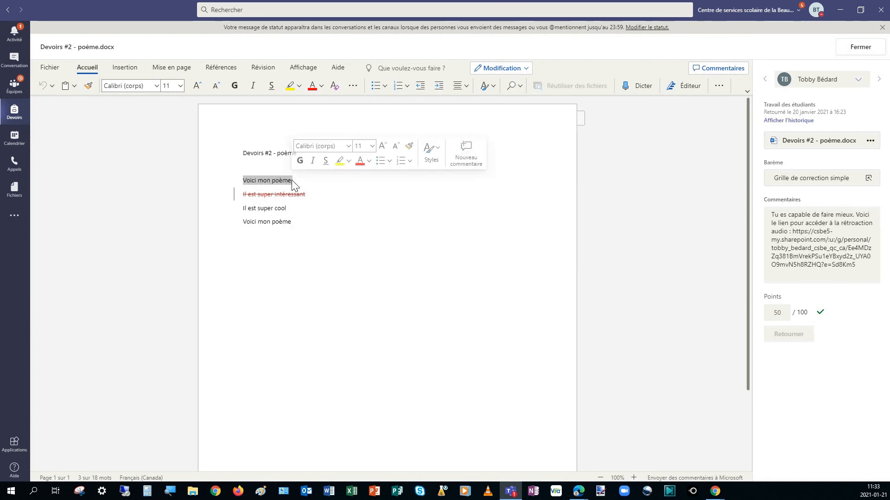
{"action": "left_click", "coordinate": [499, 68]}
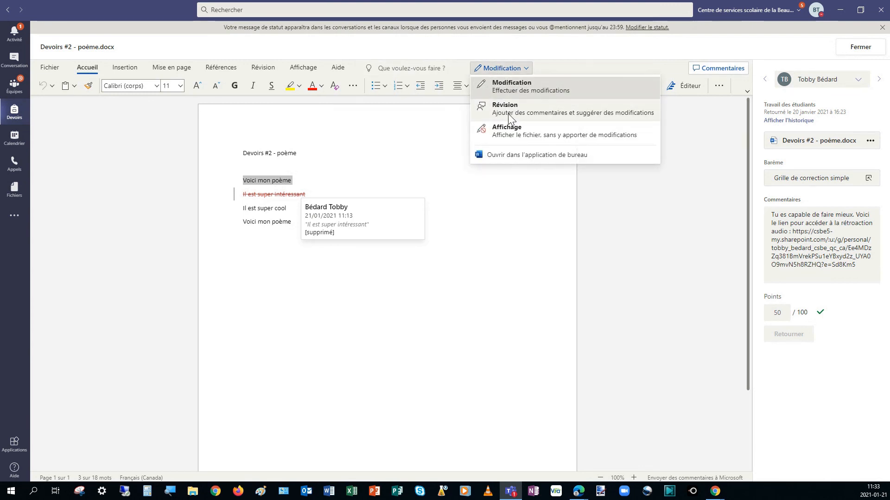
{"action": "left_click", "coordinate": [469, 261]}
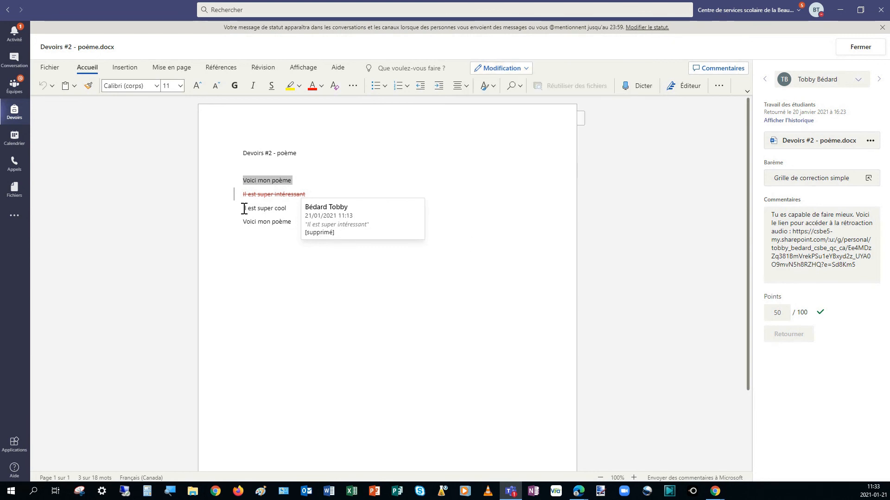
Start a new comment on the line "Il est super cool" and enter the text "Bien, mi".
{"action": "left_click_drag", "start_coordinate": [244, 209], "coordinate": [292, 210]}
{"action": "right_click", "coordinate": [286, 211]}
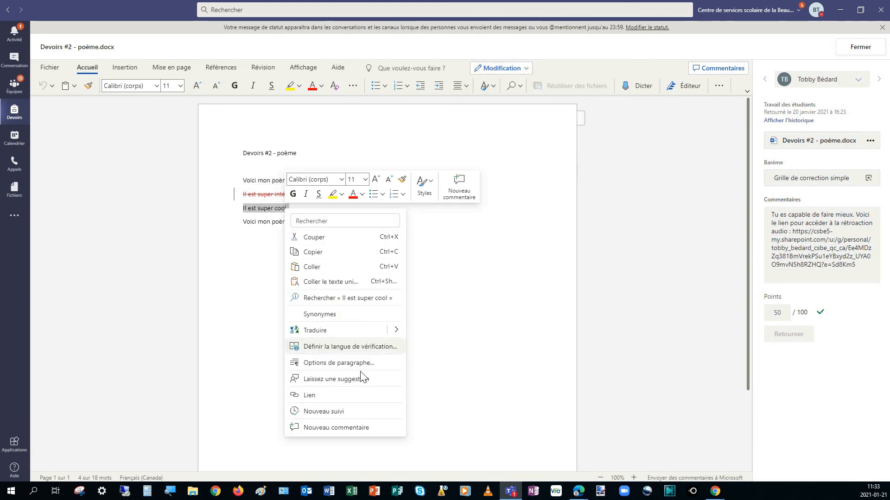
{"action": "left_click", "coordinate": [365, 427]}
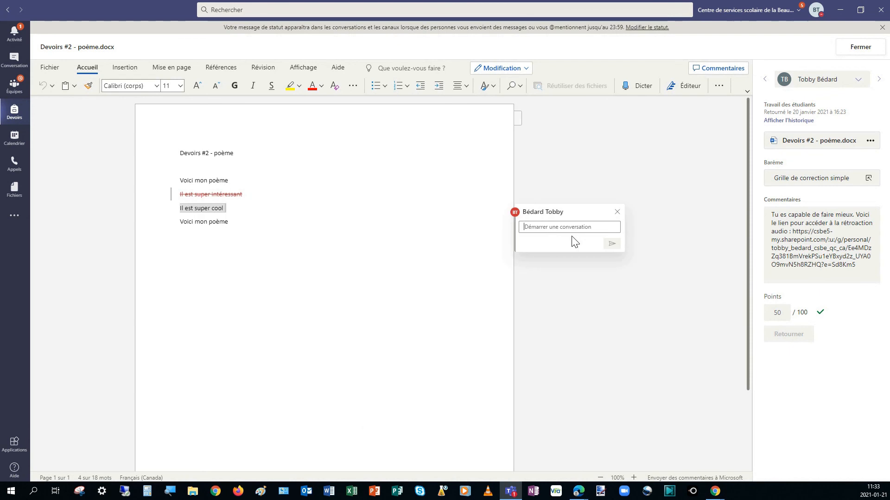
{"action": "type", "text": "Ben"}
{"action": "type", "text": "ien, mia"}
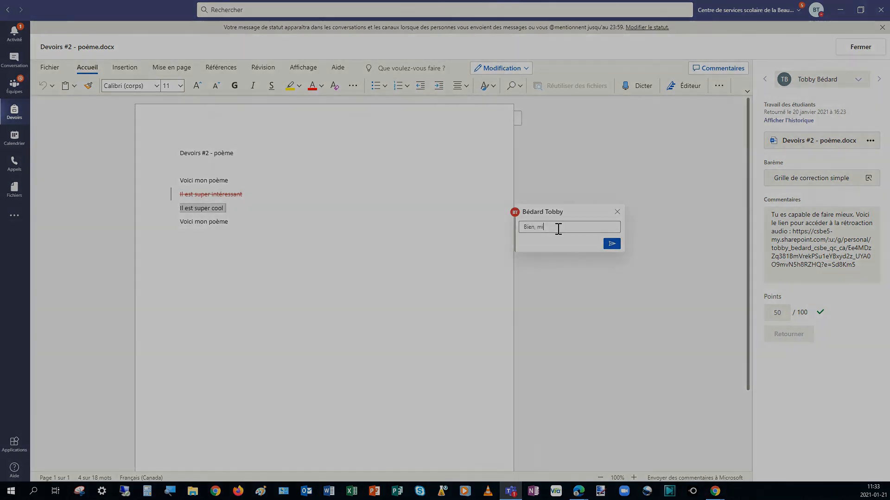